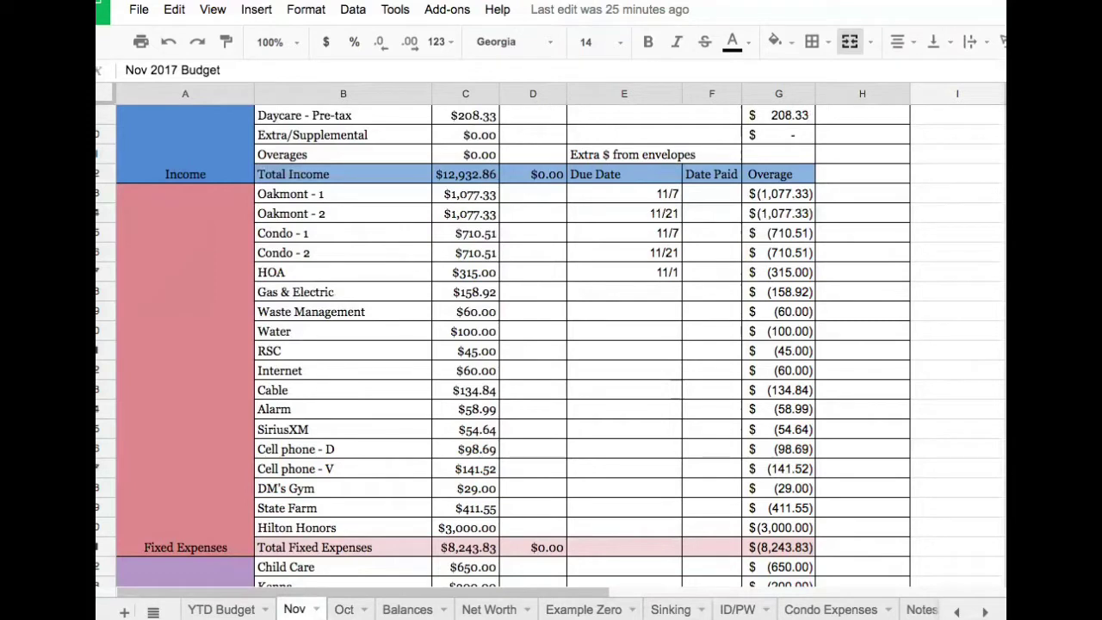
# Scroll up to the Nov 2017 Budget title, Category header and Rent (Condo) $1,900.00 income rows.
pyautogui.scroll(3, 234, 238)
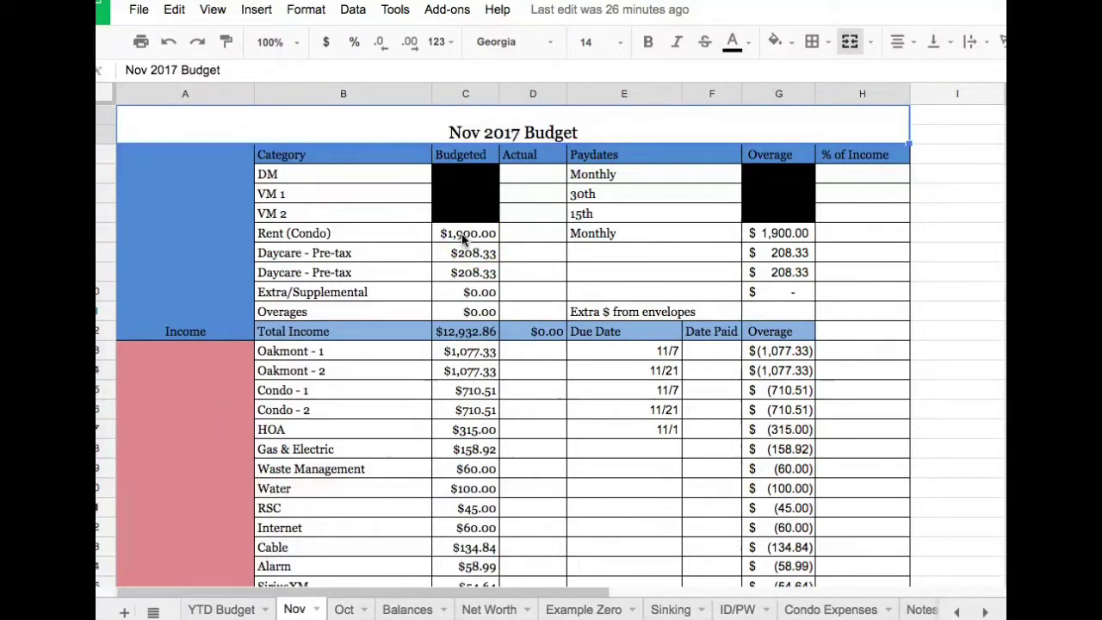
pyautogui.click(466, 242)
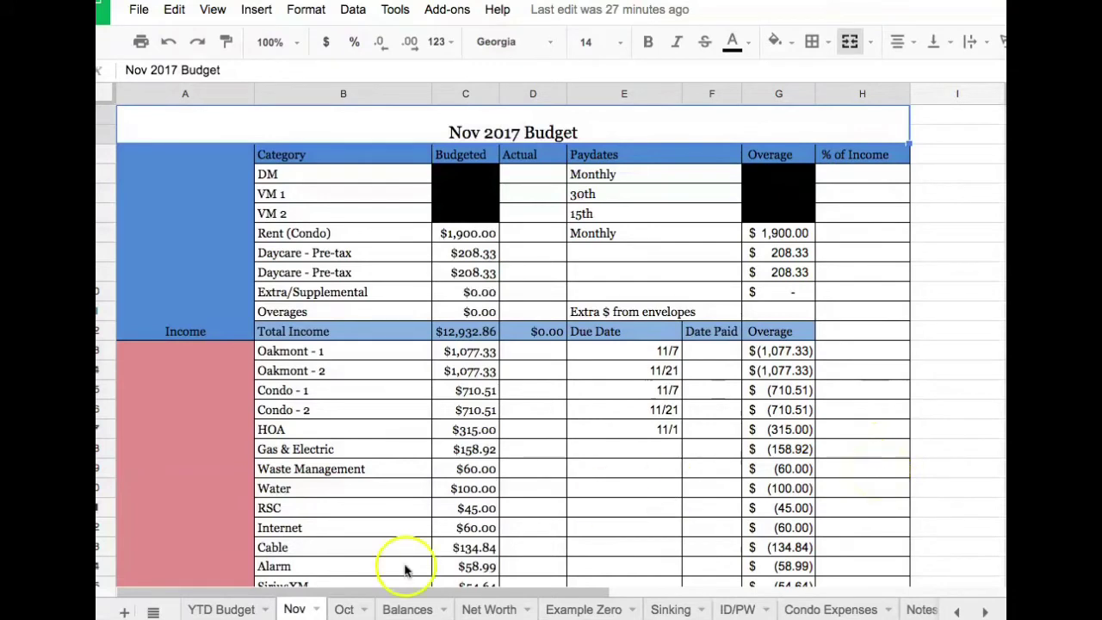
pyautogui.click(344, 610)
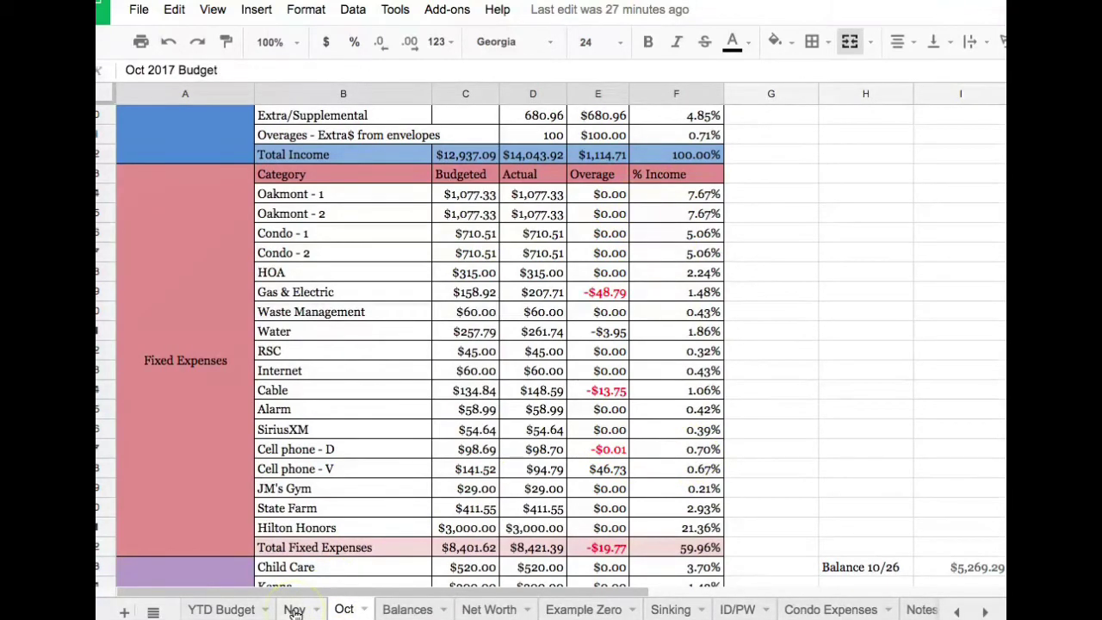
pyautogui.click(294, 609)
# Scroll past the Nov fixed expenses (total $8,243.83) and switch to the YTD Budget sheet.
pyautogui.scroll(-2, 318, 344)
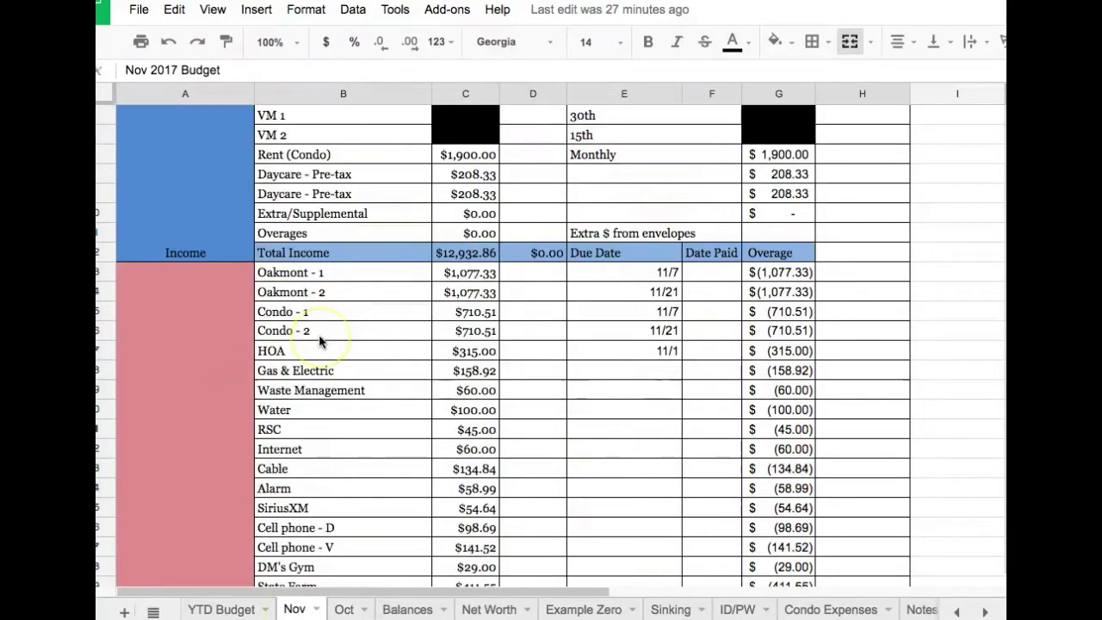
pyautogui.scroll(-2, 319, 341)
pyautogui.scroll(-1, 319, 342)
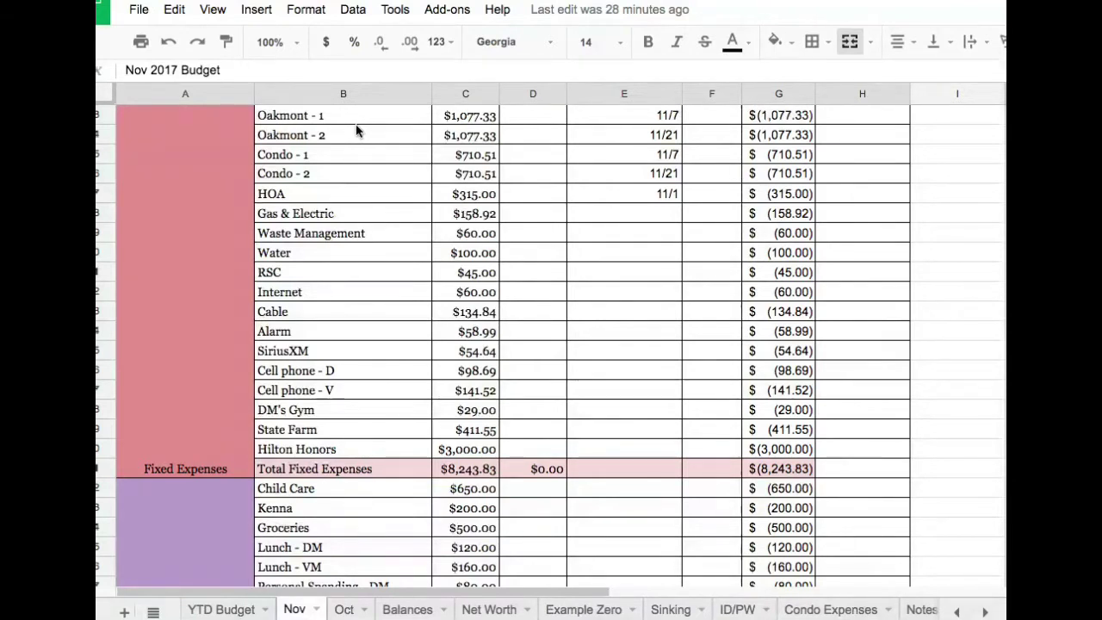
pyautogui.click(457, 115)
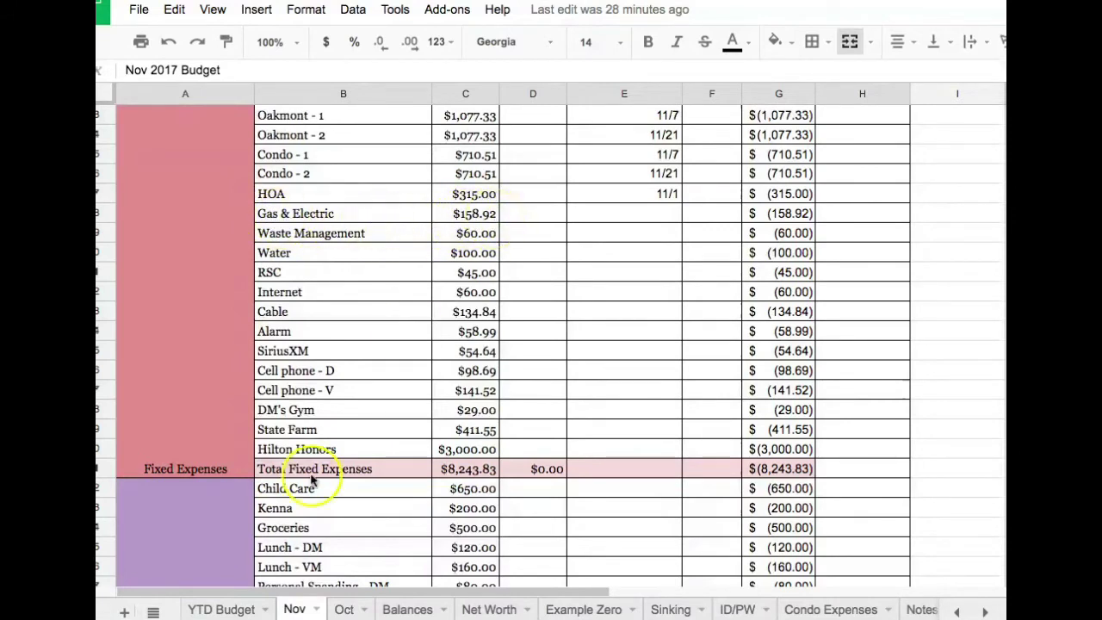
# Read the cell notes on the YTD Budget sheet, then go back to the Nov sheet.
pyautogui.click(209, 610)
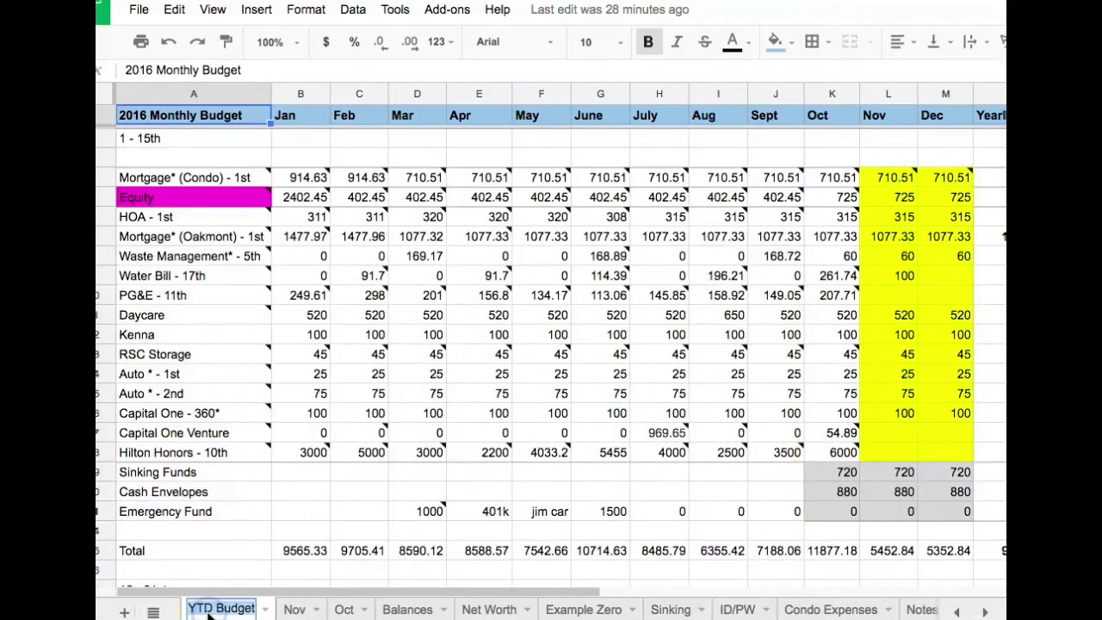
pyautogui.moveTo(377, 354)
pyautogui.scroll(-1, 379, 354)
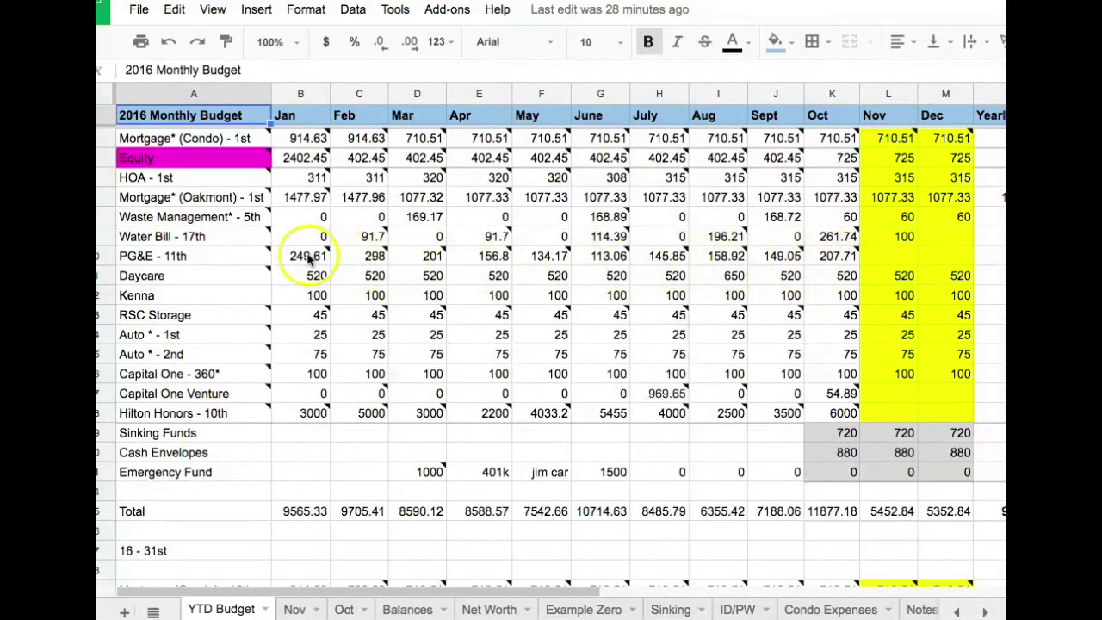
pyautogui.moveTo(305, 256)
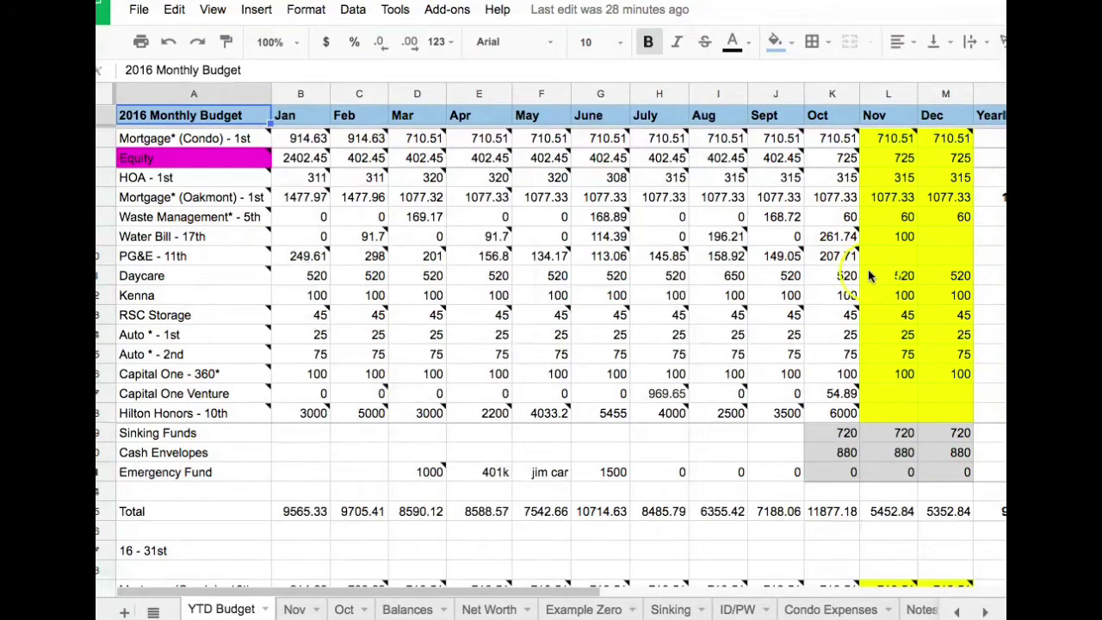
pyautogui.moveTo(830, 265)
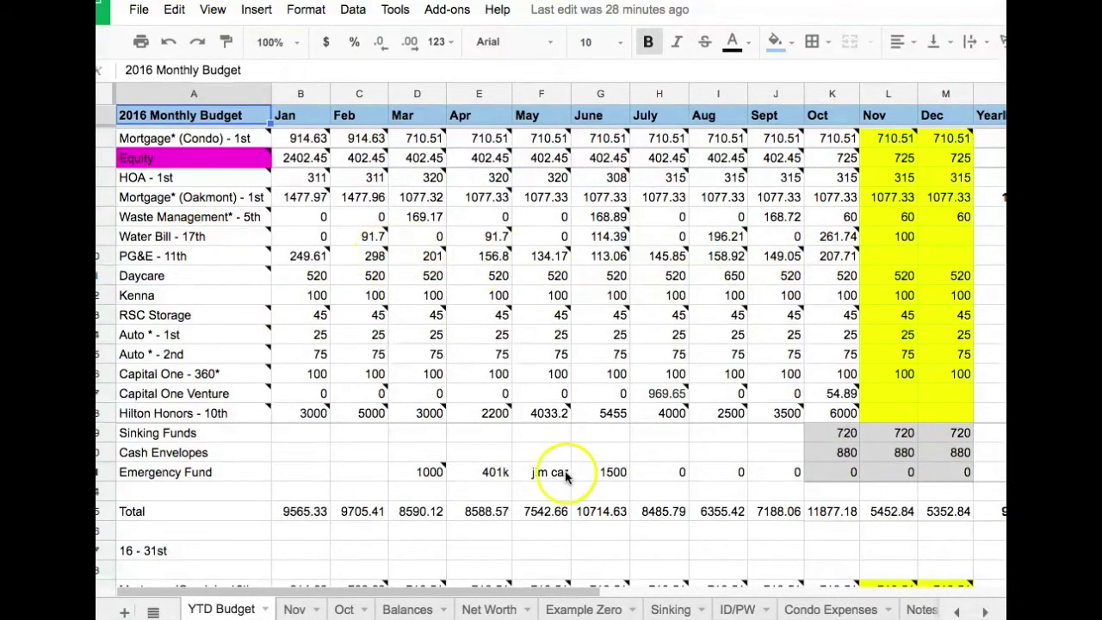
pyautogui.click(294, 609)
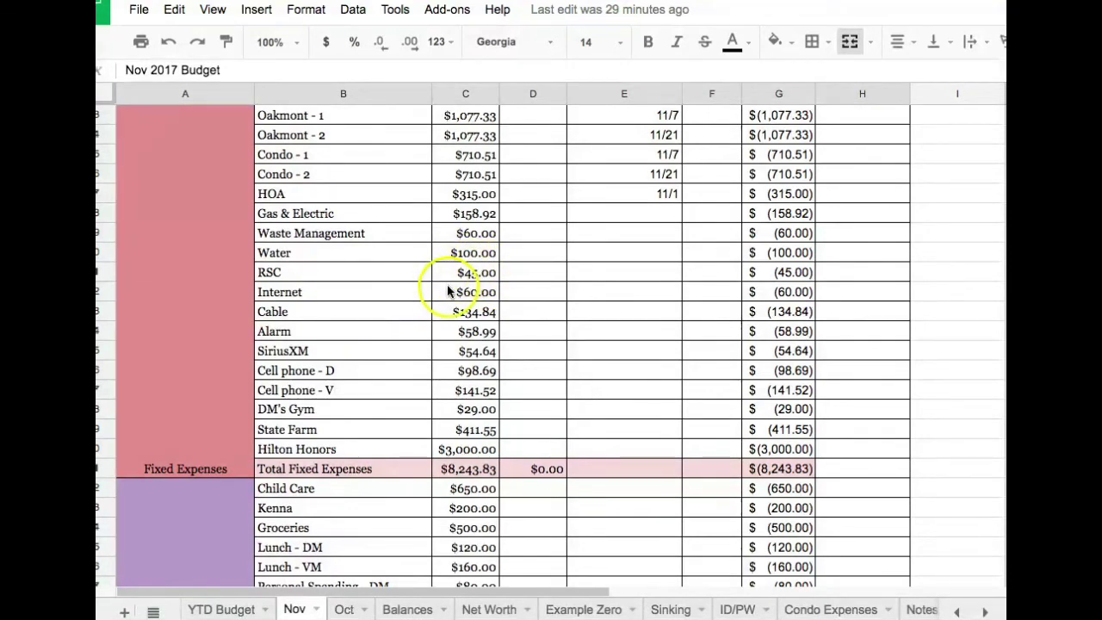
pyautogui.scroll(-2, 446, 297)
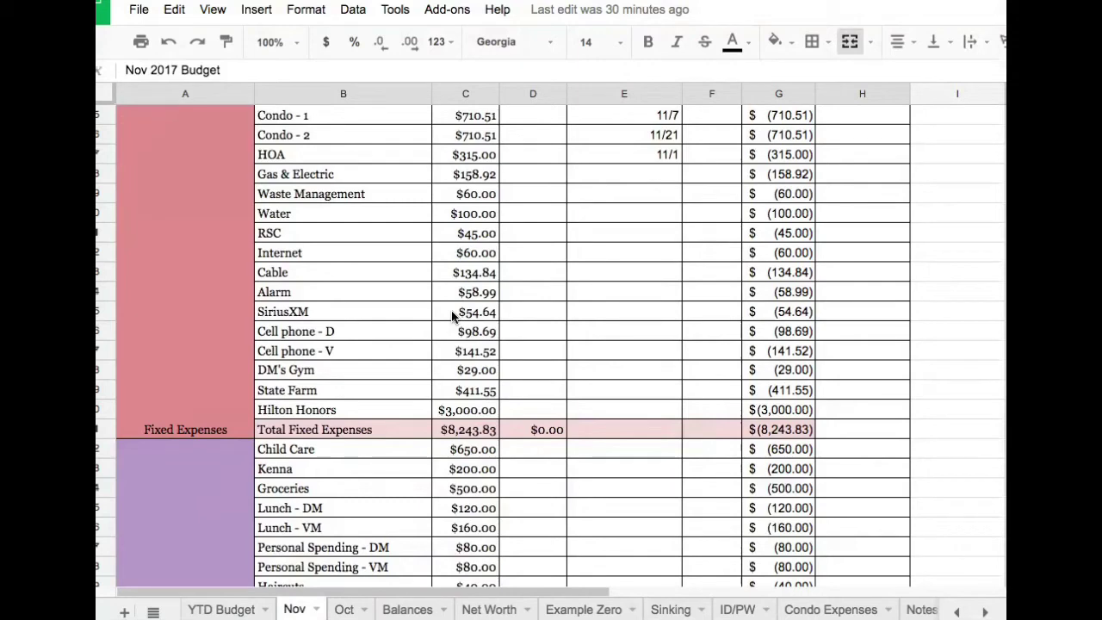
pyautogui.scroll(-1, 452, 315)
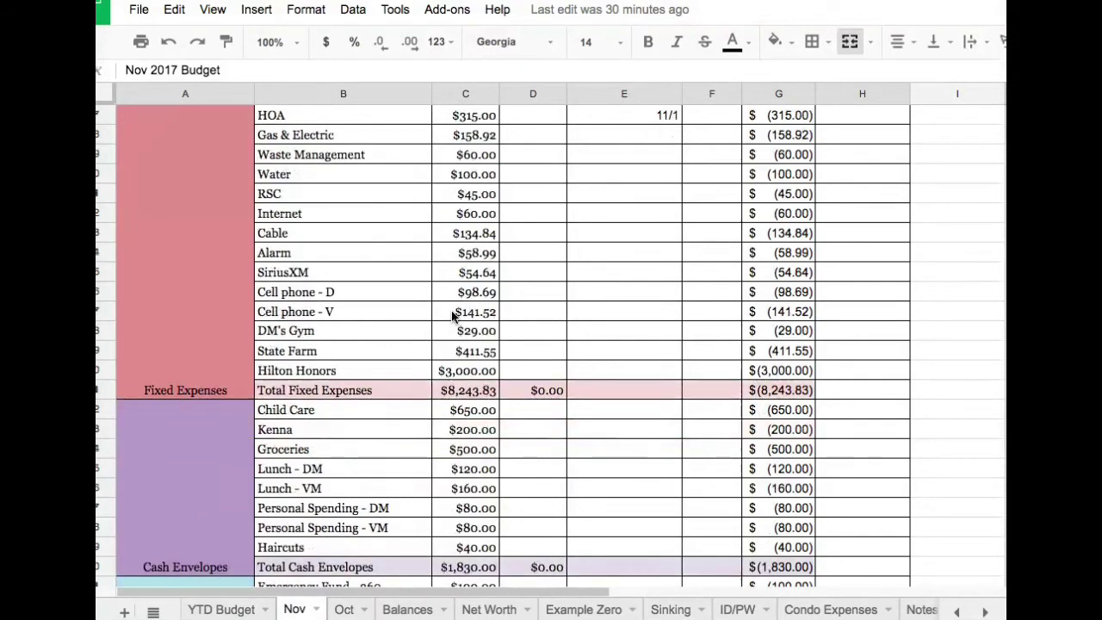
pyautogui.scroll(-1, 452, 316)
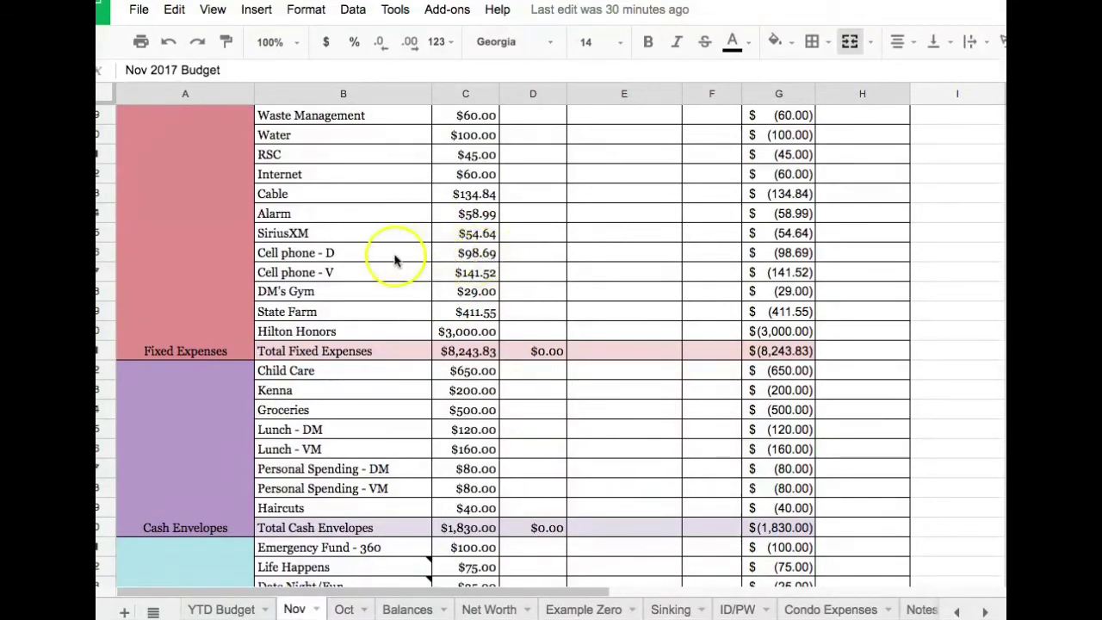
# Check the sources of the Cell phone - V, DM's Gym and State Farm amounts.
pyautogui.click(482, 274)
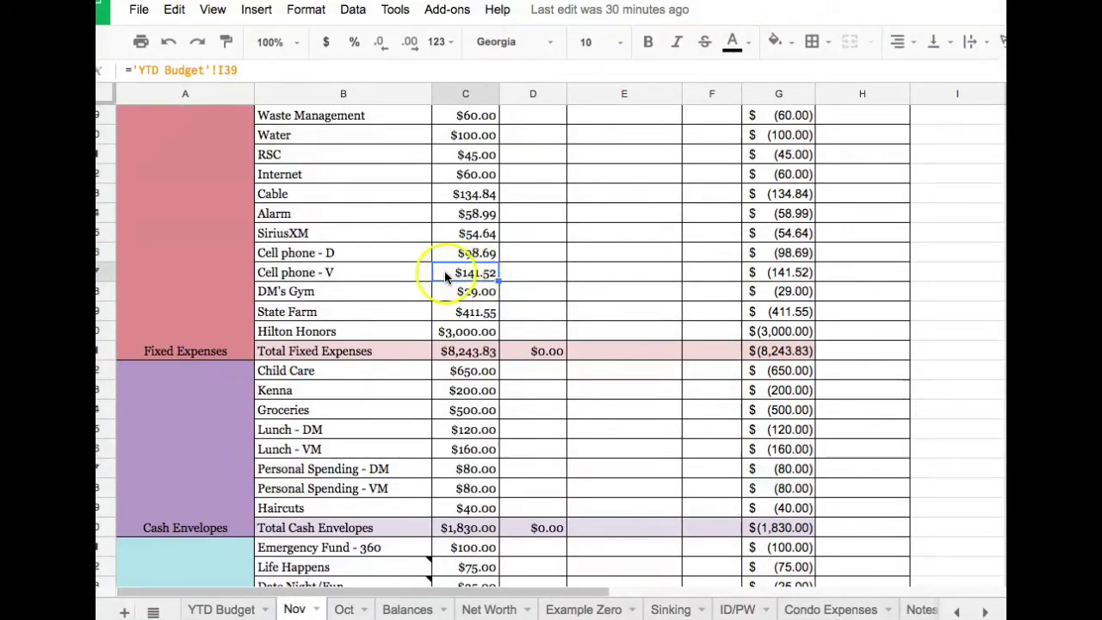
pyautogui.scroll(-1, 444, 270)
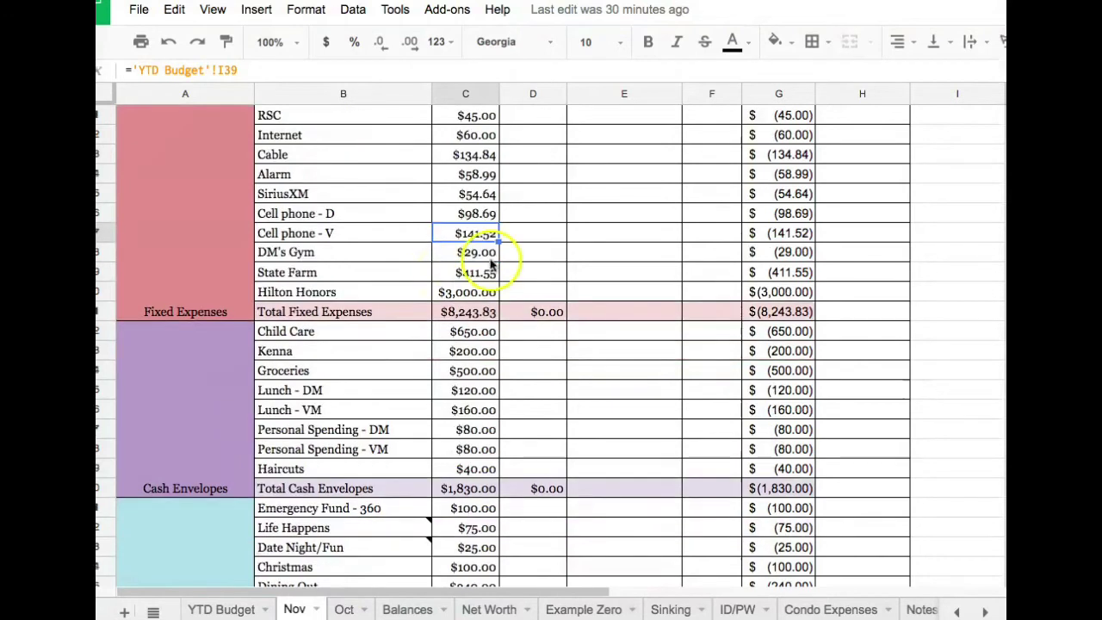
pyautogui.click(482, 255)
pyautogui.click(474, 274)
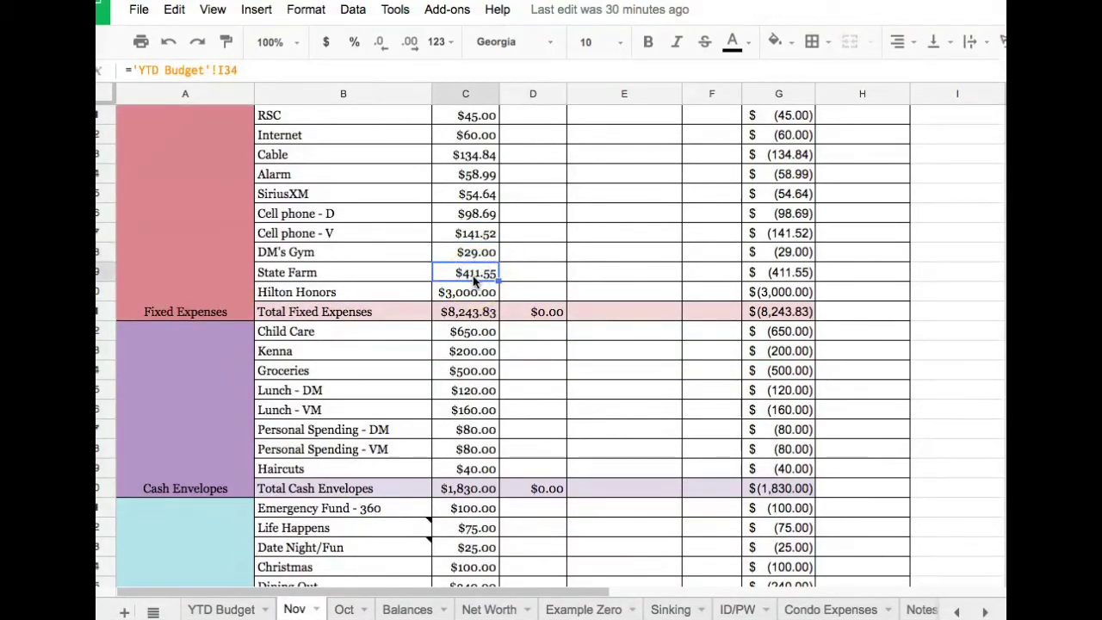
pyautogui.click(472, 275)
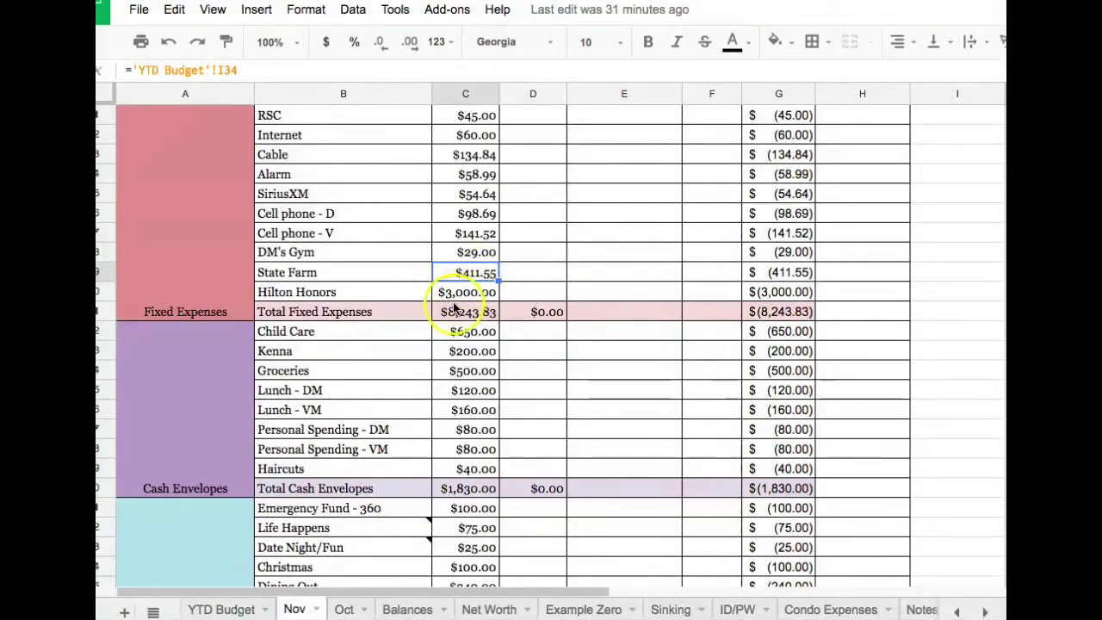
# Change the Hilton Honors amount from $3,000.00 to $2,000.00.
pyautogui.click(466, 293)
pyautogui.scroll(-2, 466, 295)
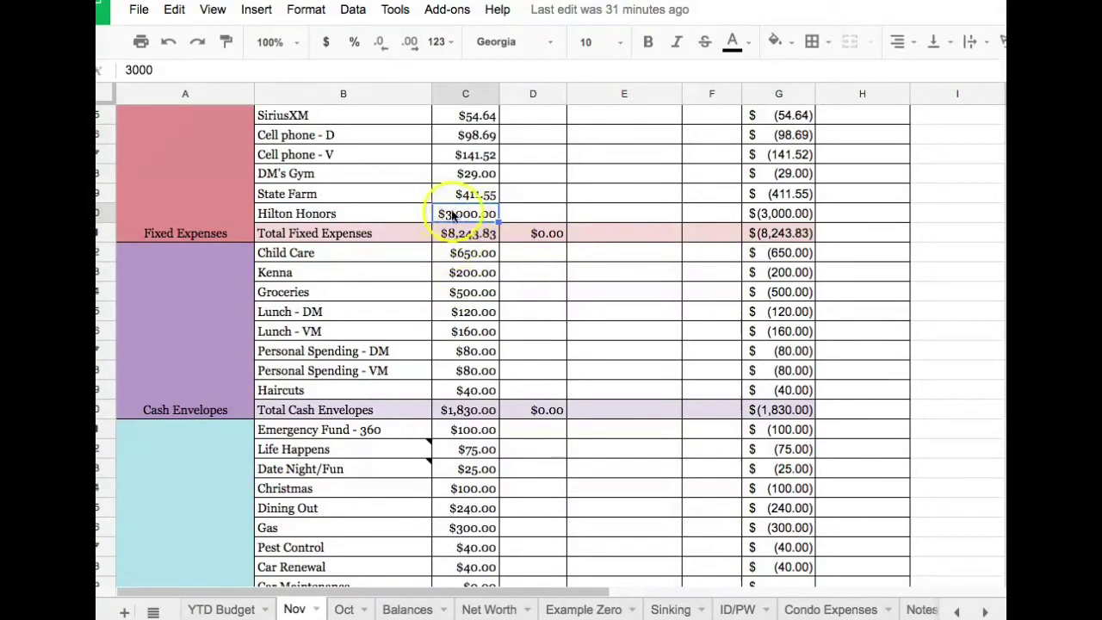
pyautogui.click(129, 70)
pyautogui.press('BackSpace')
pyautogui.write('2000')
pyautogui.click(466, 252)
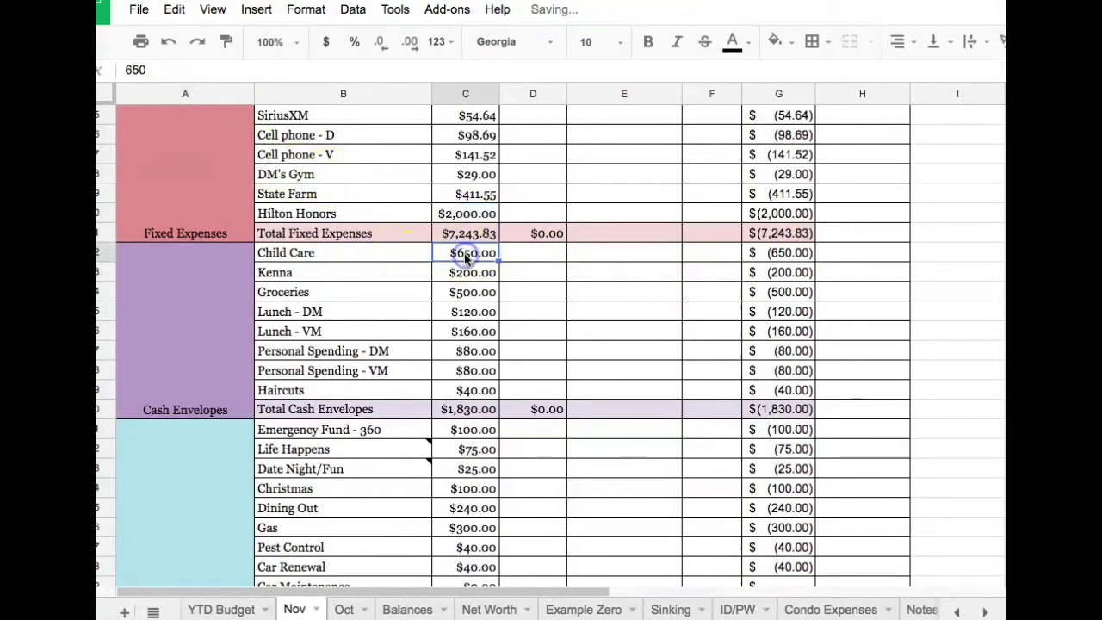
# Check the Total Fixed Expenses SUM formula, now $7,243.83, and the Child Care amount.
pyautogui.scroll(-2, 464, 253)
pyautogui.scroll(-1, 464, 253)
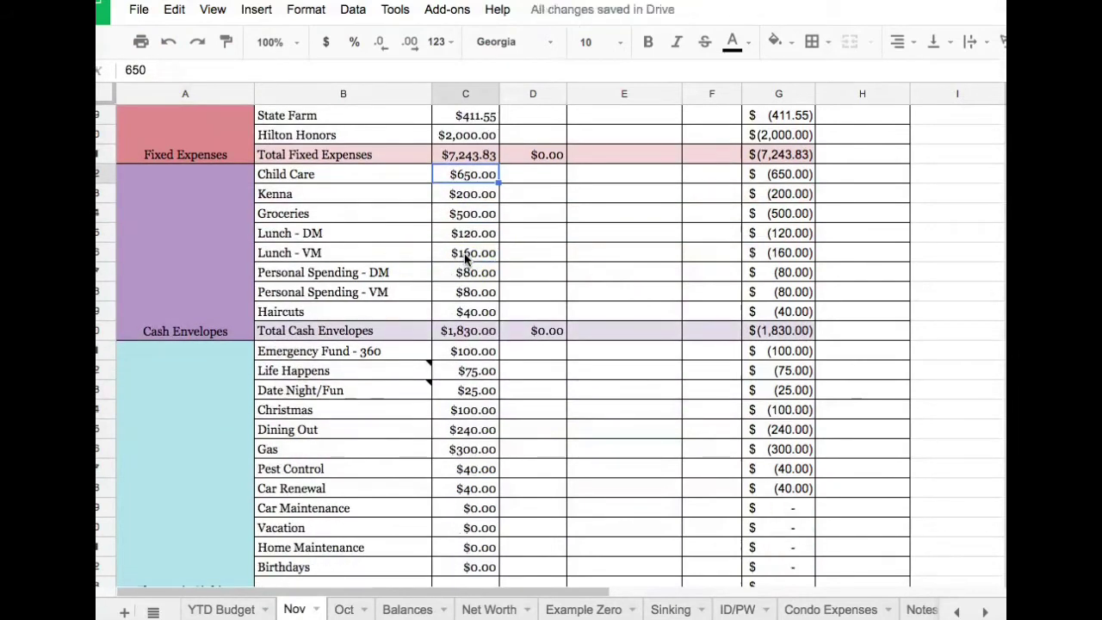
pyautogui.click(448, 157)
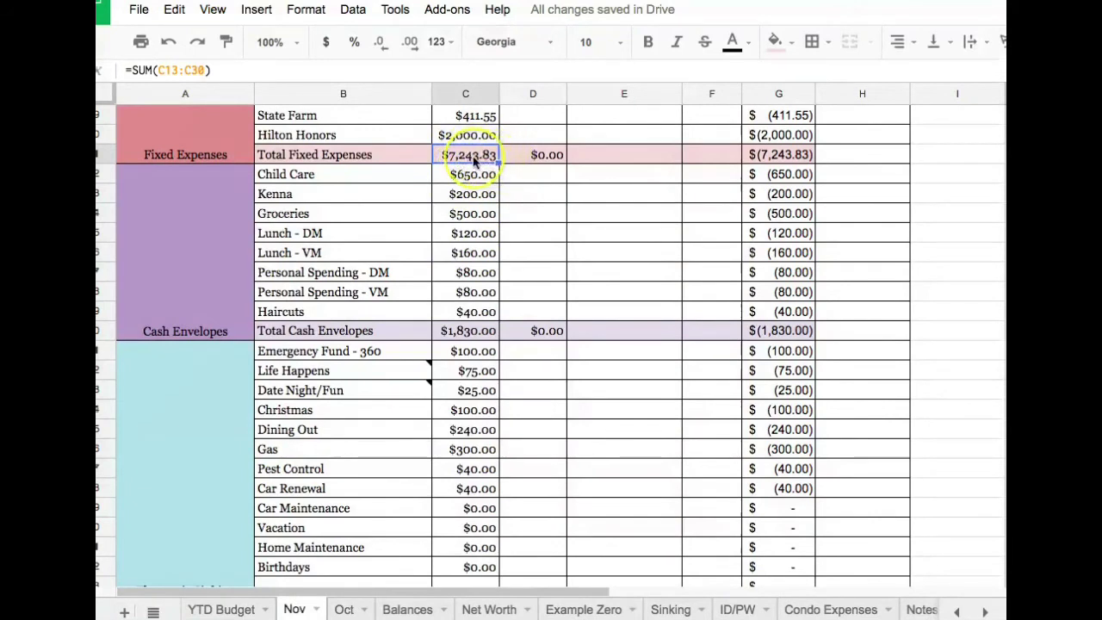
pyautogui.scroll(-1, 472, 161)
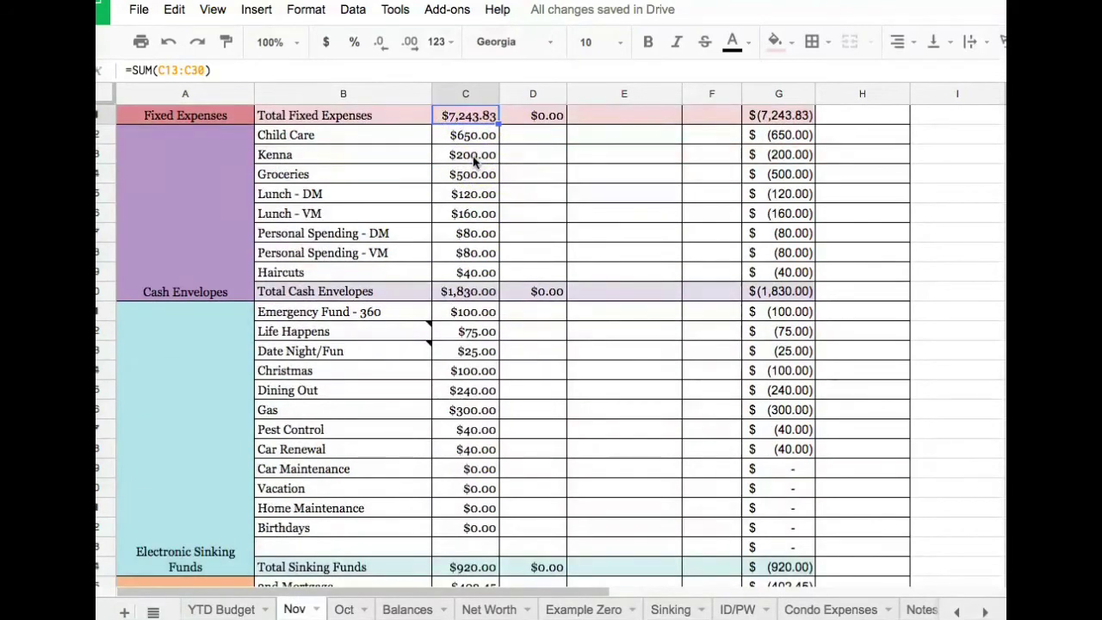
pyautogui.click(461, 138)
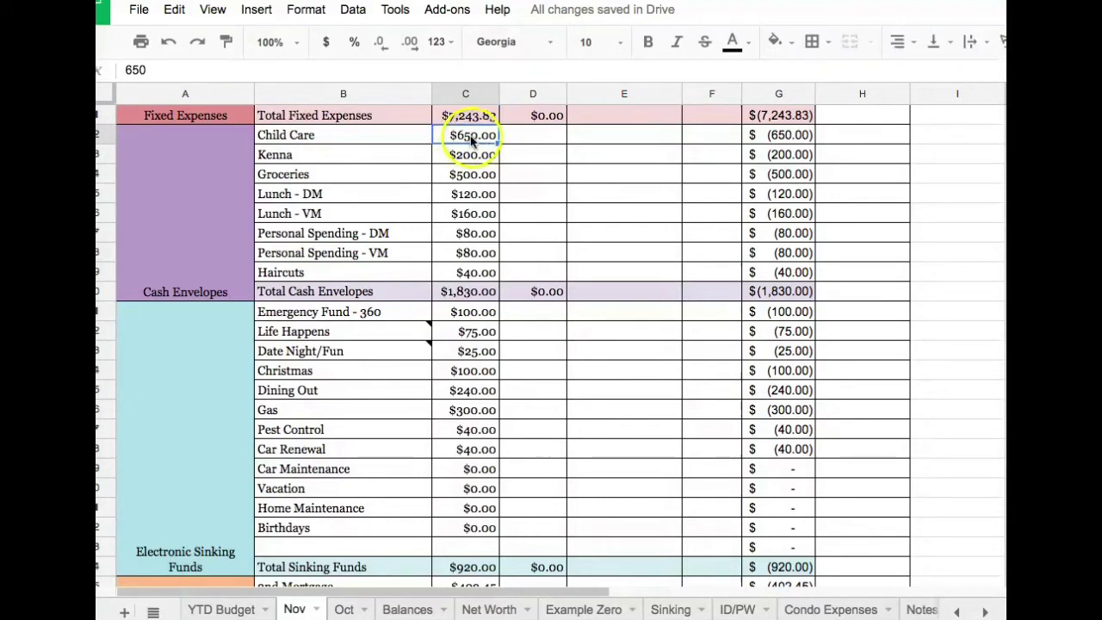
pyautogui.click(454, 137)
pyautogui.click(448, 134)
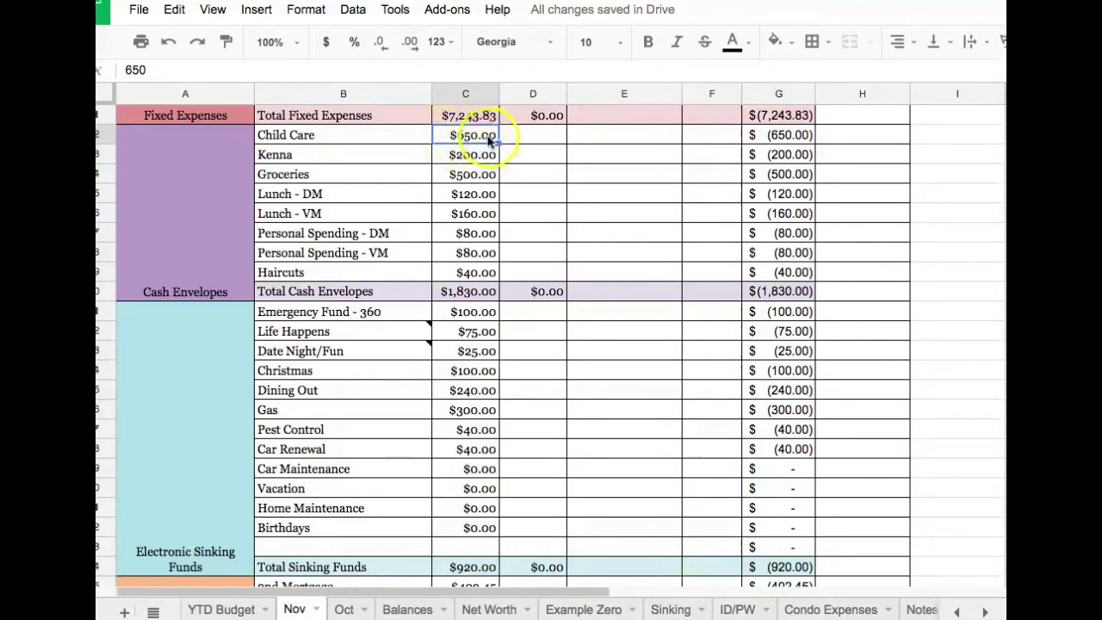
pyautogui.click(448, 162)
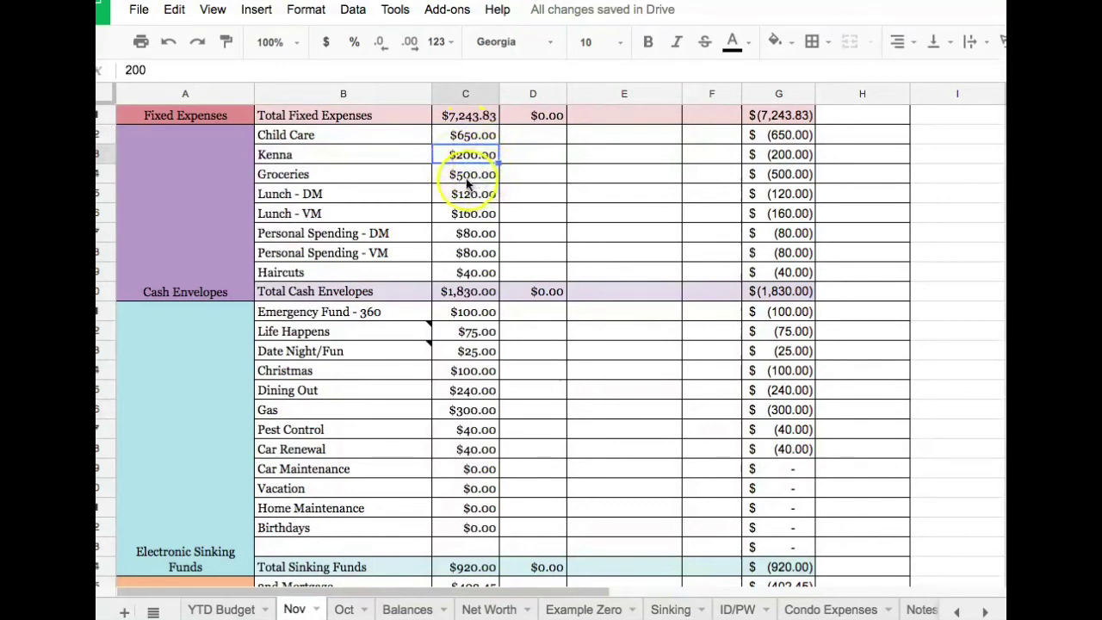
pyautogui.click(466, 174)
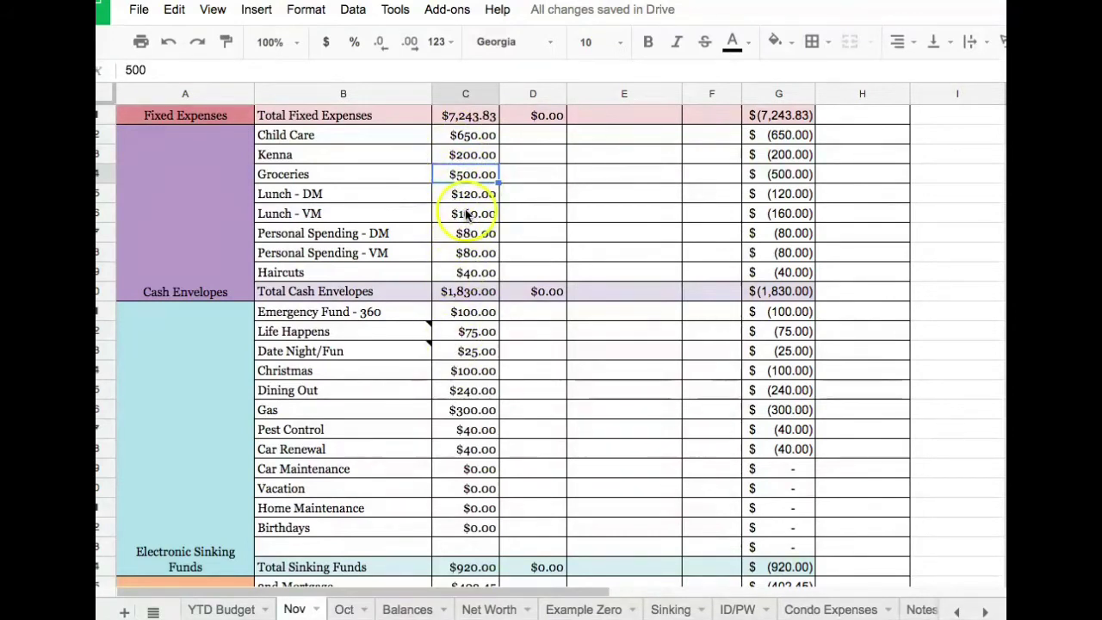
pyautogui.click(469, 293)
pyautogui.scroll(-2, 469, 293)
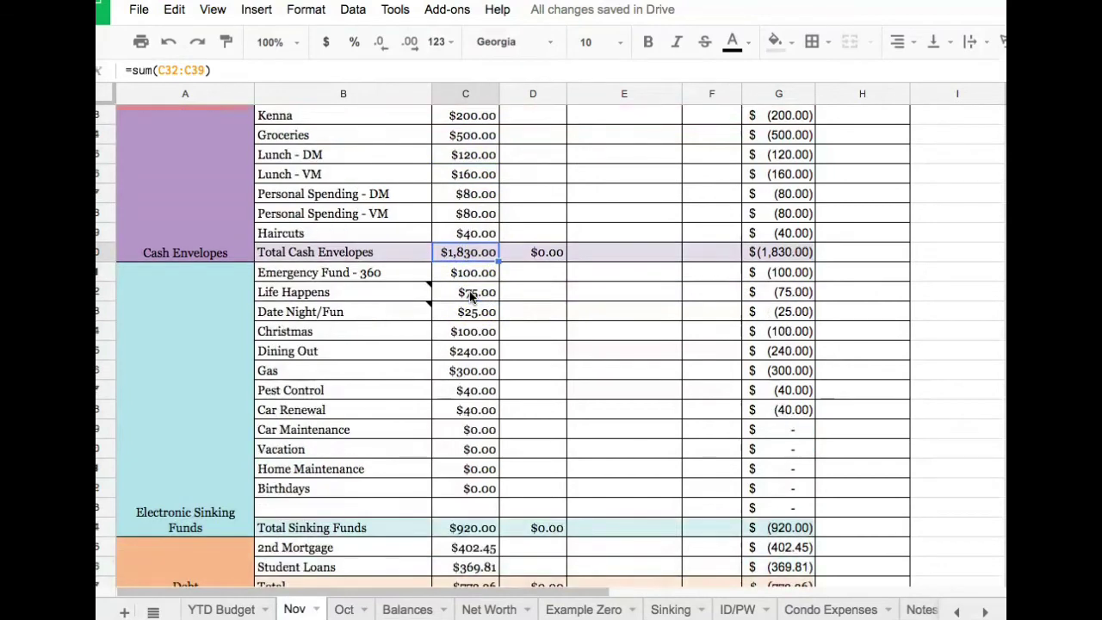
pyautogui.scroll(-2, 469, 291)
pyautogui.scroll(-1, 469, 291)
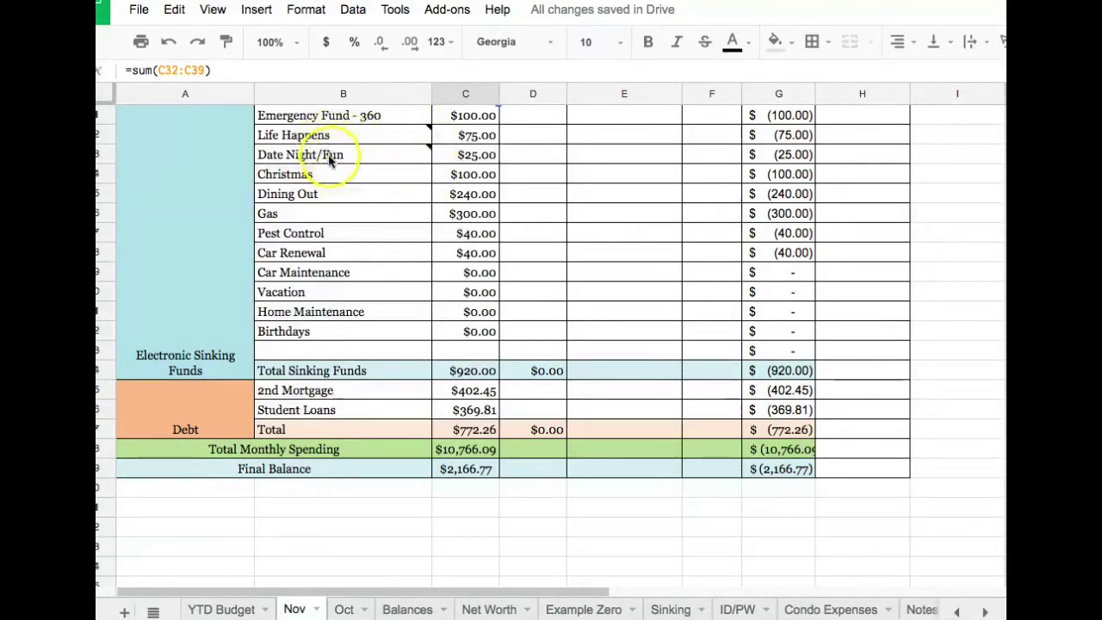
pyautogui.moveTo(320, 135)
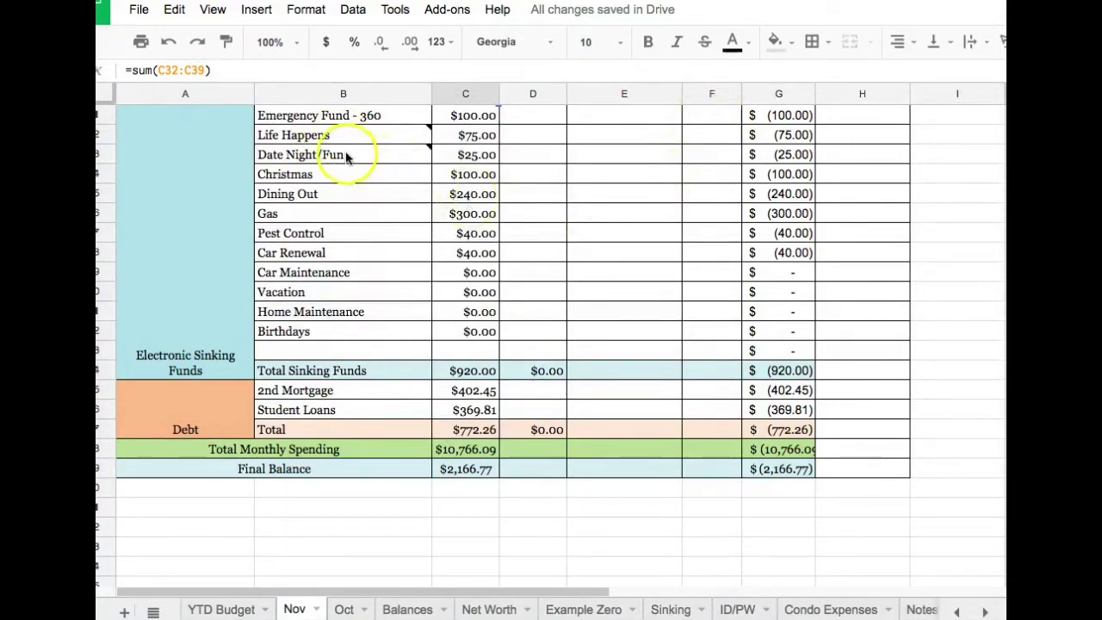
pyautogui.moveTo(346, 156)
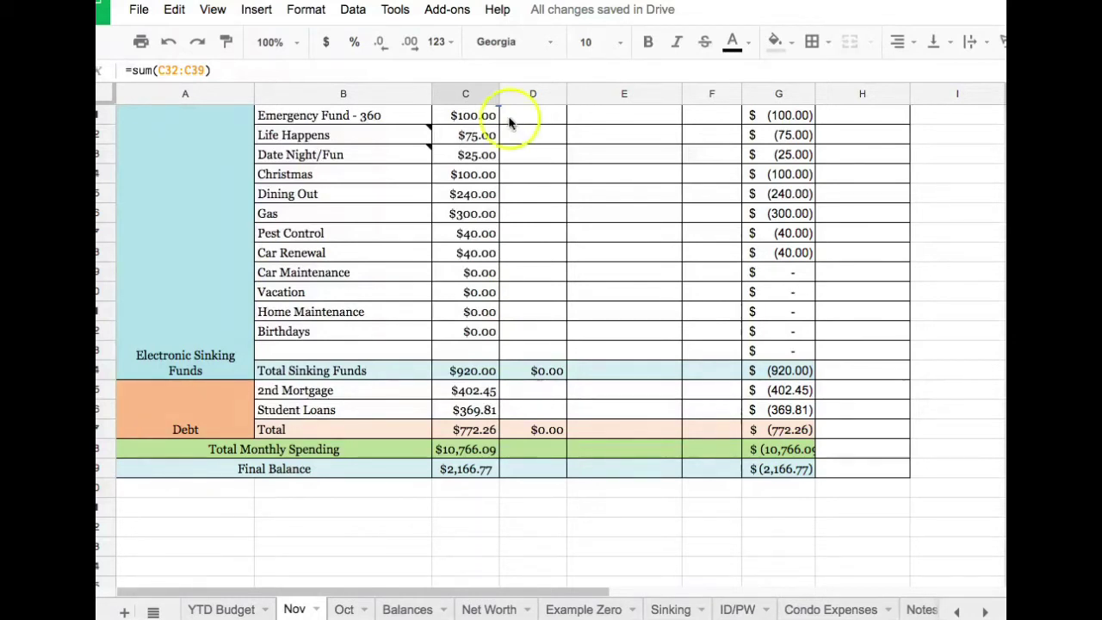
pyautogui.click(332, 197)
pyautogui.click(468, 193)
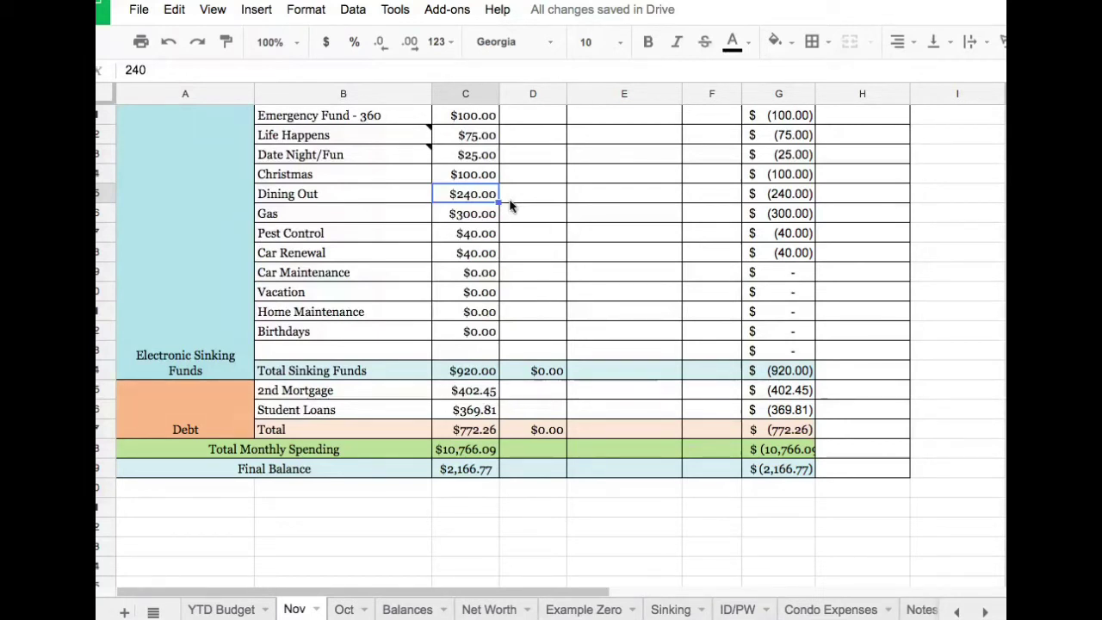
pyautogui.click(485, 215)
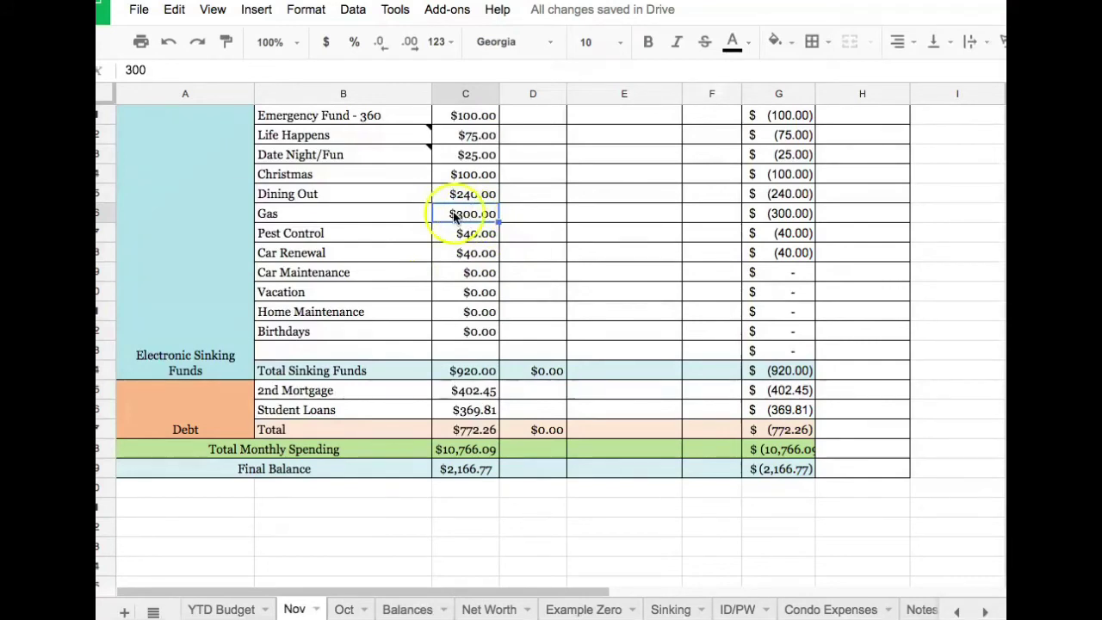
# Switch to the Oct budget and check Gas actual spending: $221.76 of $300.00.
pyautogui.click(345, 609)
pyautogui.scroll(-2, 480, 328)
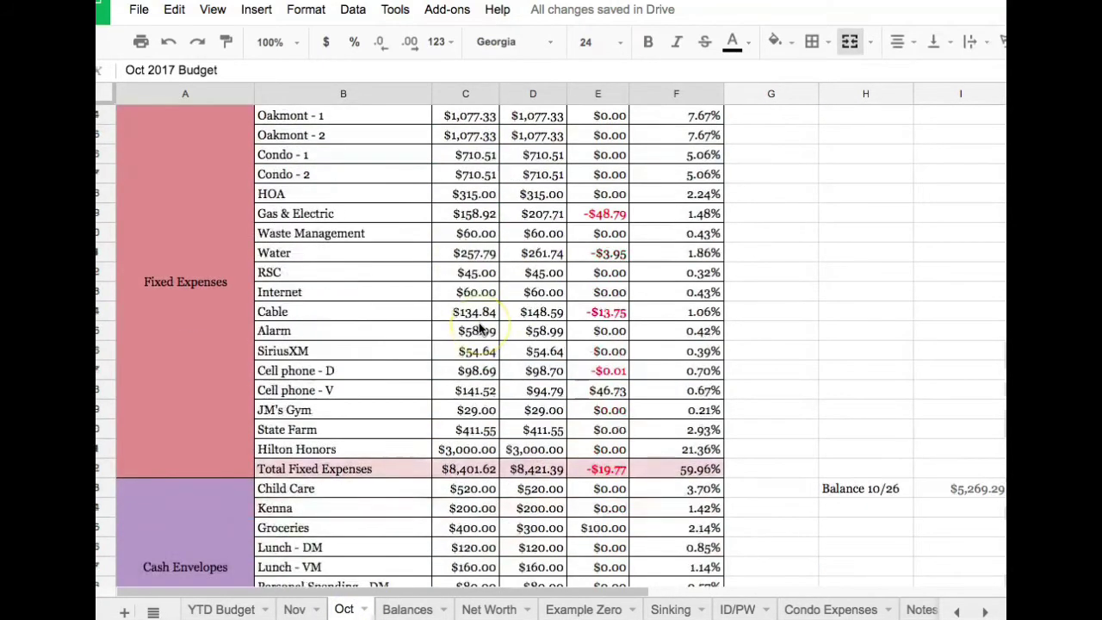
pyautogui.scroll(-10, 479, 329)
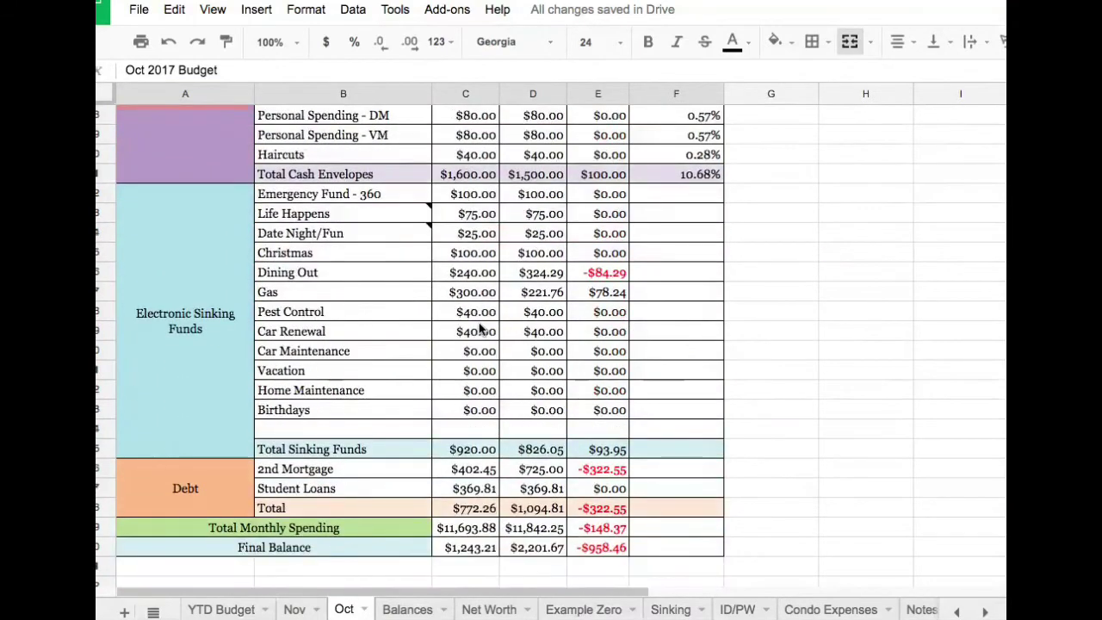
pyautogui.click(532, 292)
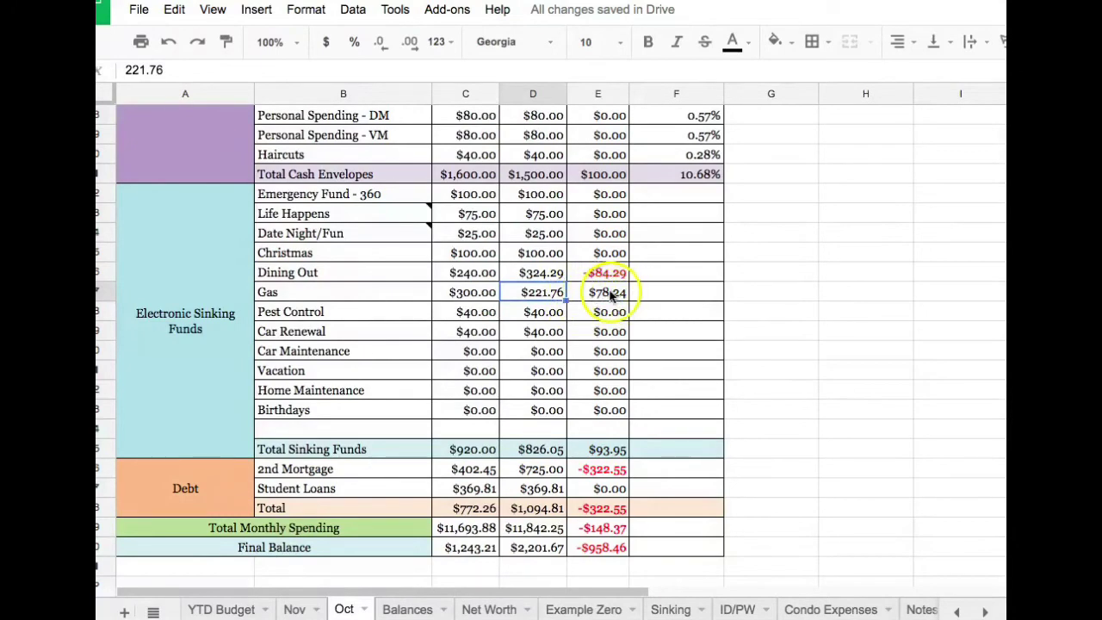
# On the Nov sheet, check the Pest Control and Car Renewal ($40.00 each) and Christmas amounts.
pyautogui.click(296, 609)
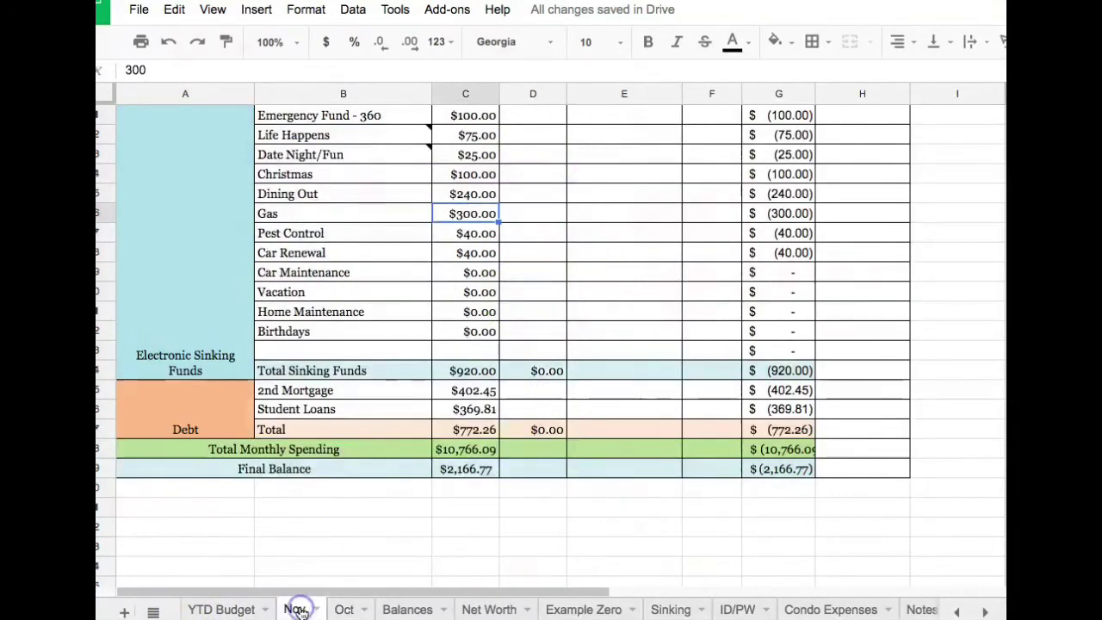
pyautogui.click(462, 238)
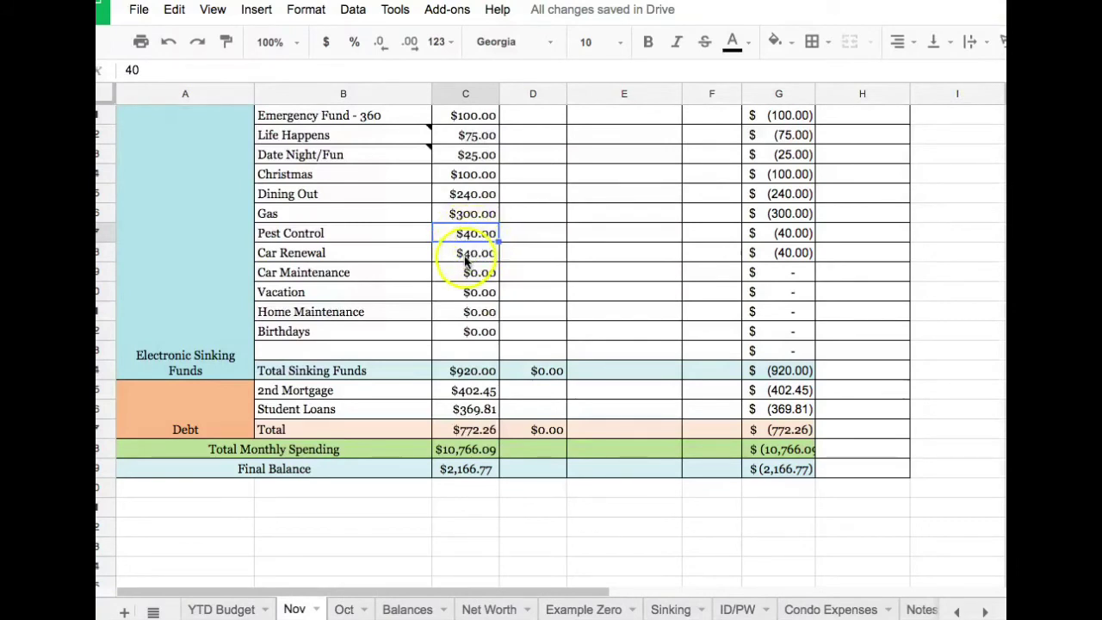
pyautogui.click(465, 258)
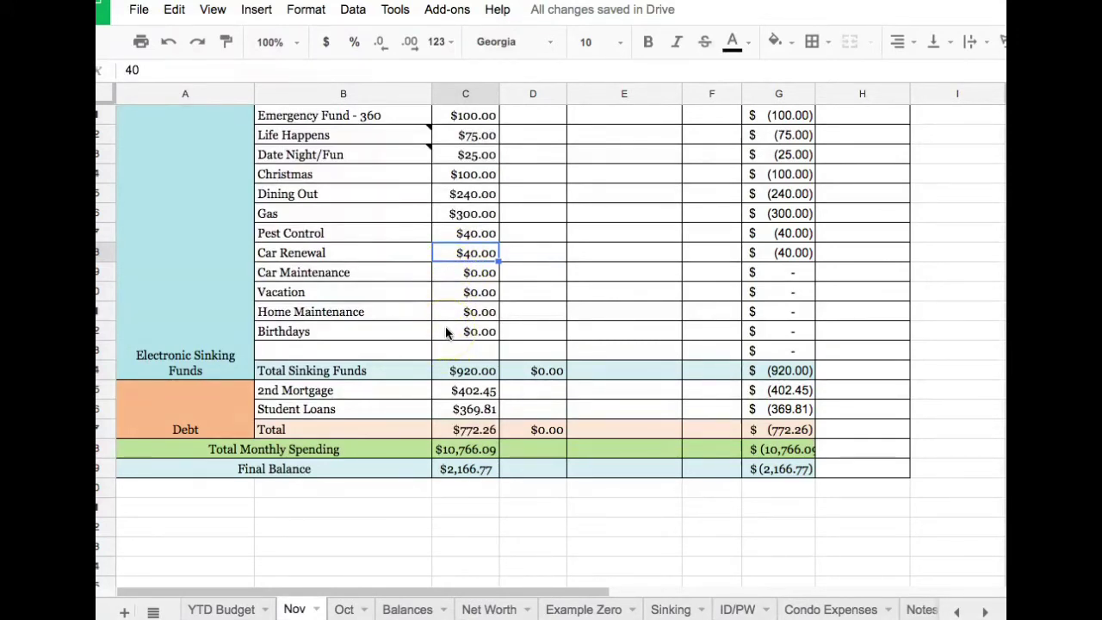
pyautogui.click(477, 176)
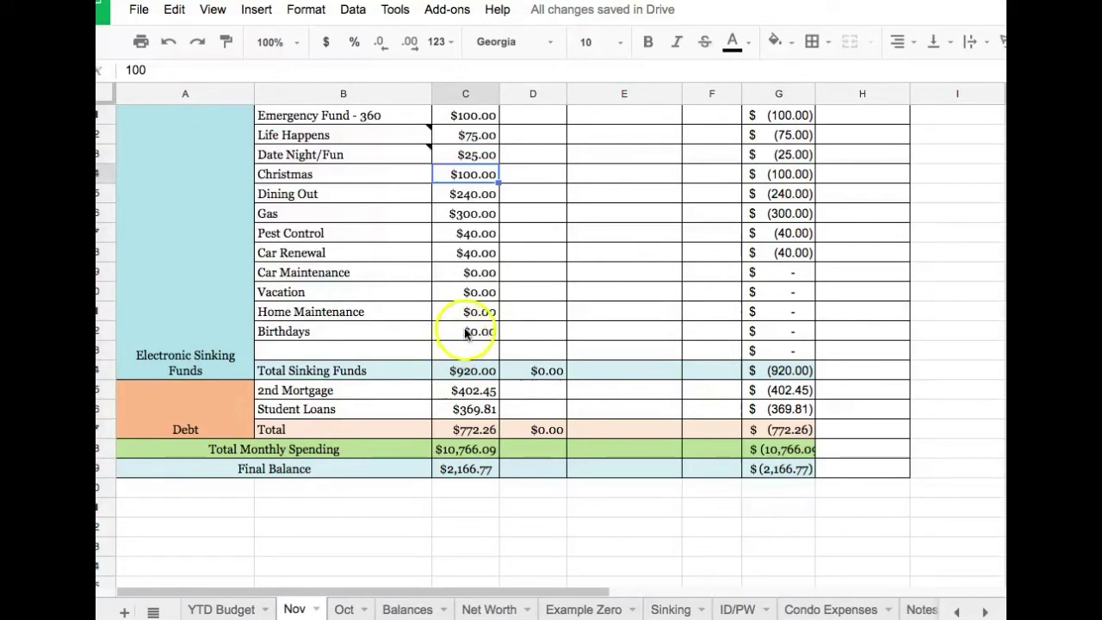
pyautogui.scroll(-2, 457, 245)
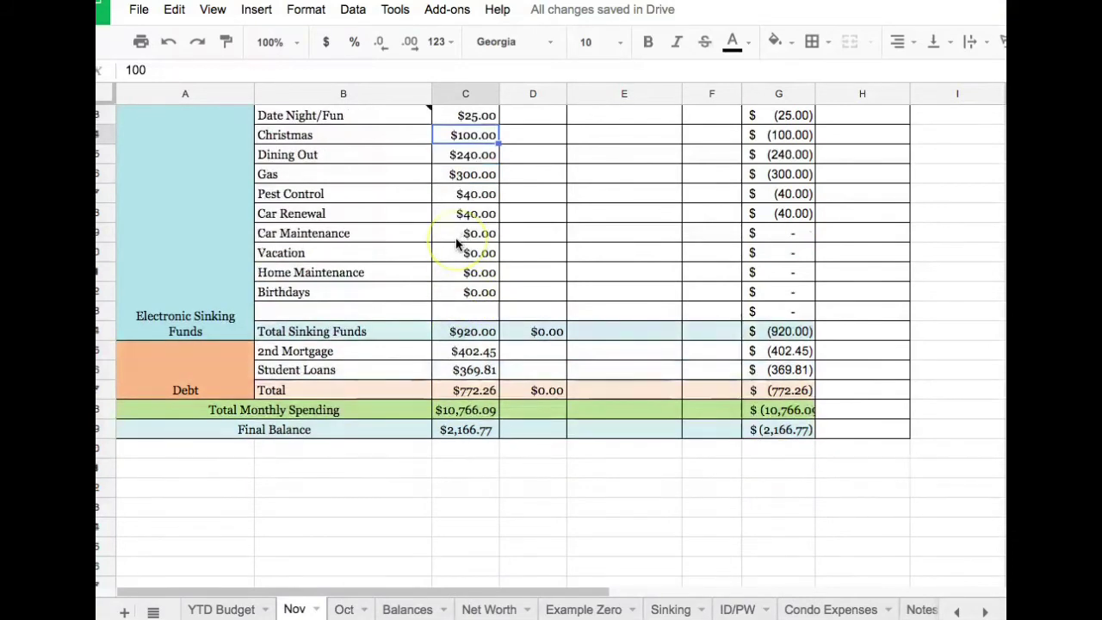
pyautogui.click(462, 292)
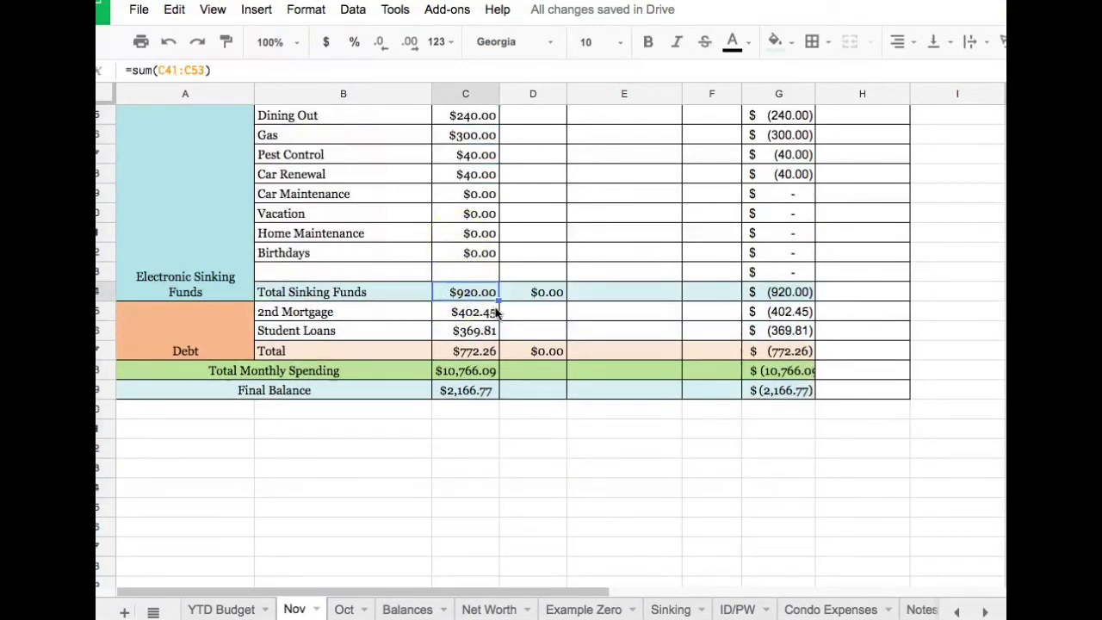
pyautogui.click(457, 315)
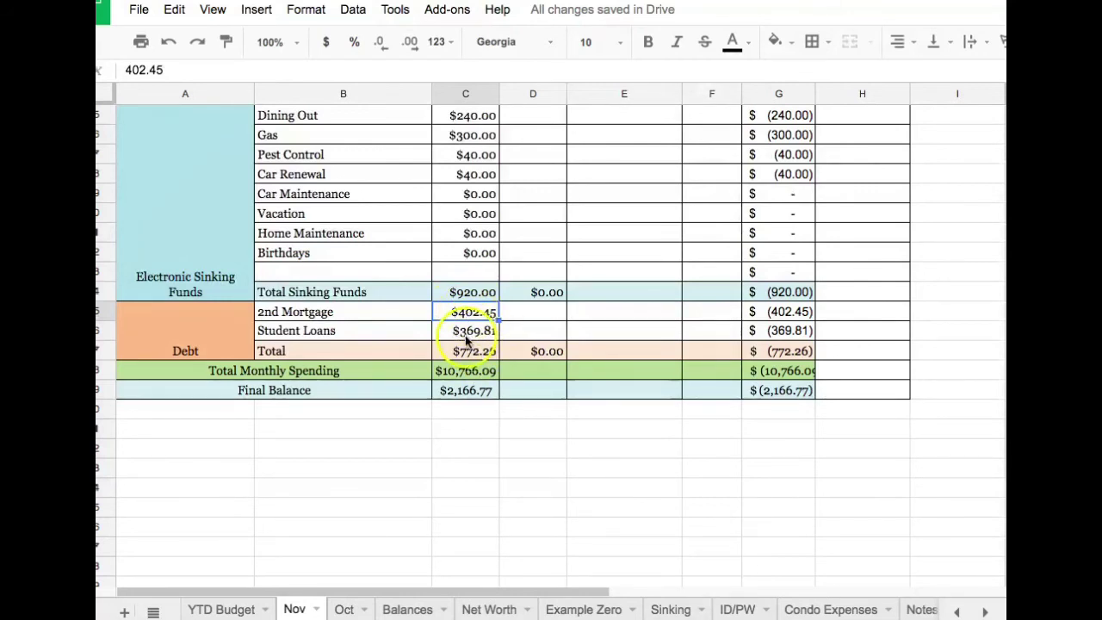
pyautogui.click(456, 312)
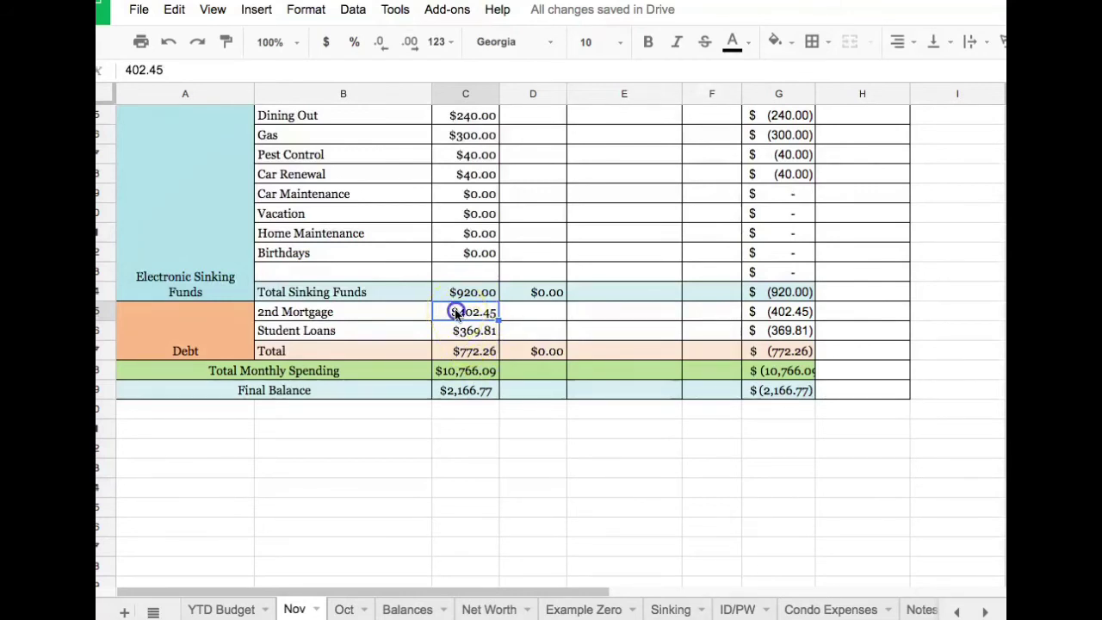
pyautogui.click(491, 372)
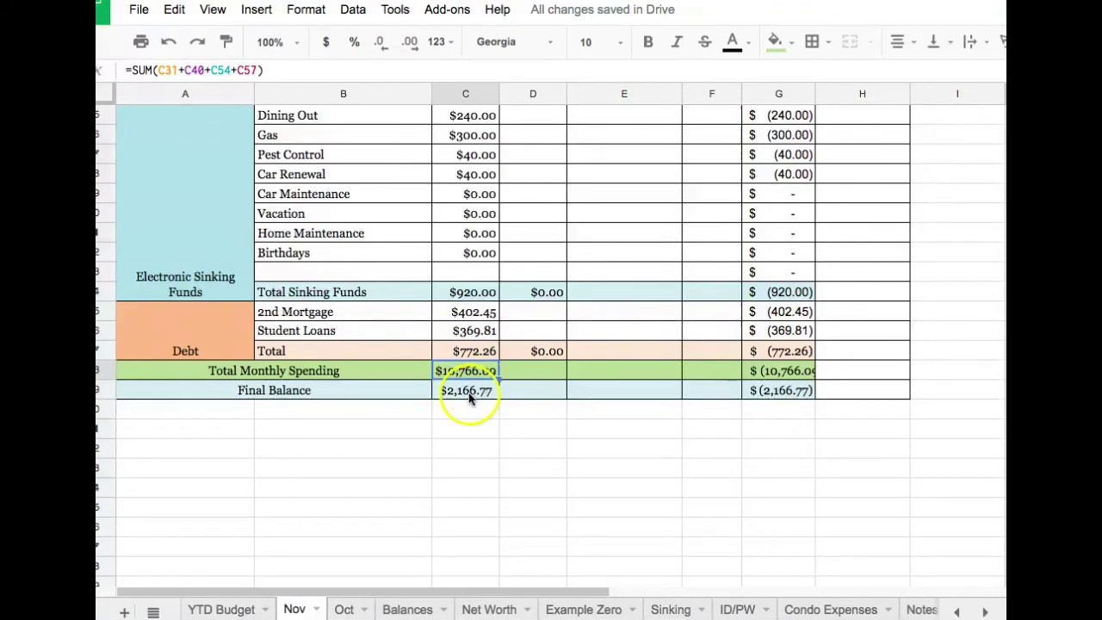
pyautogui.click(473, 394)
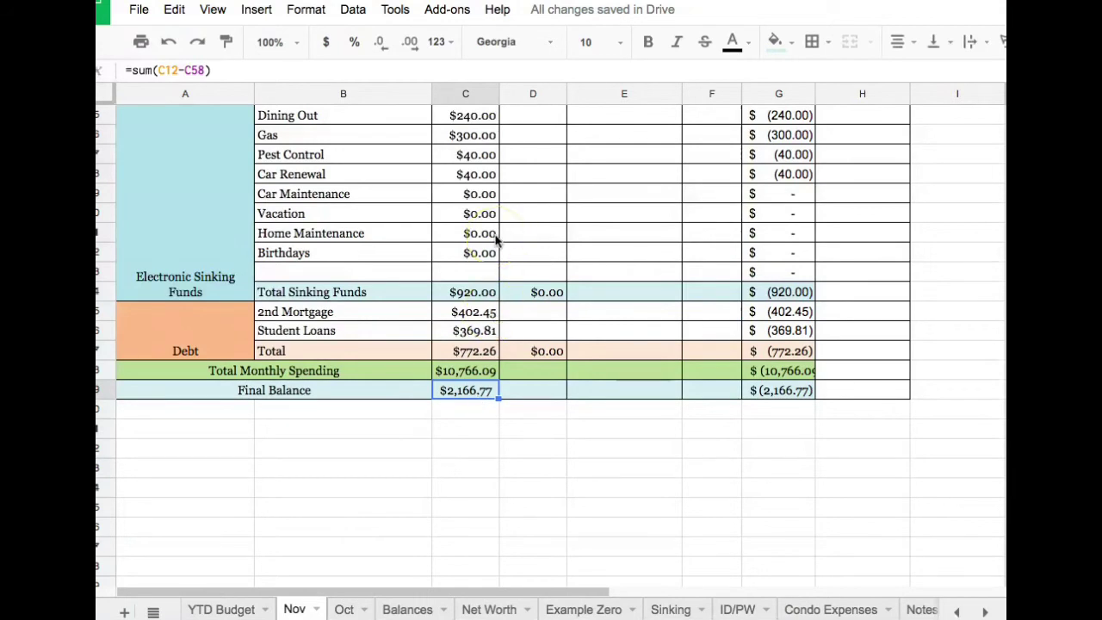
# Enter 250.00 as the Christmas amount, raising Total Sinking Funds to $1,070.00.
pyautogui.scroll(3, 495, 241)
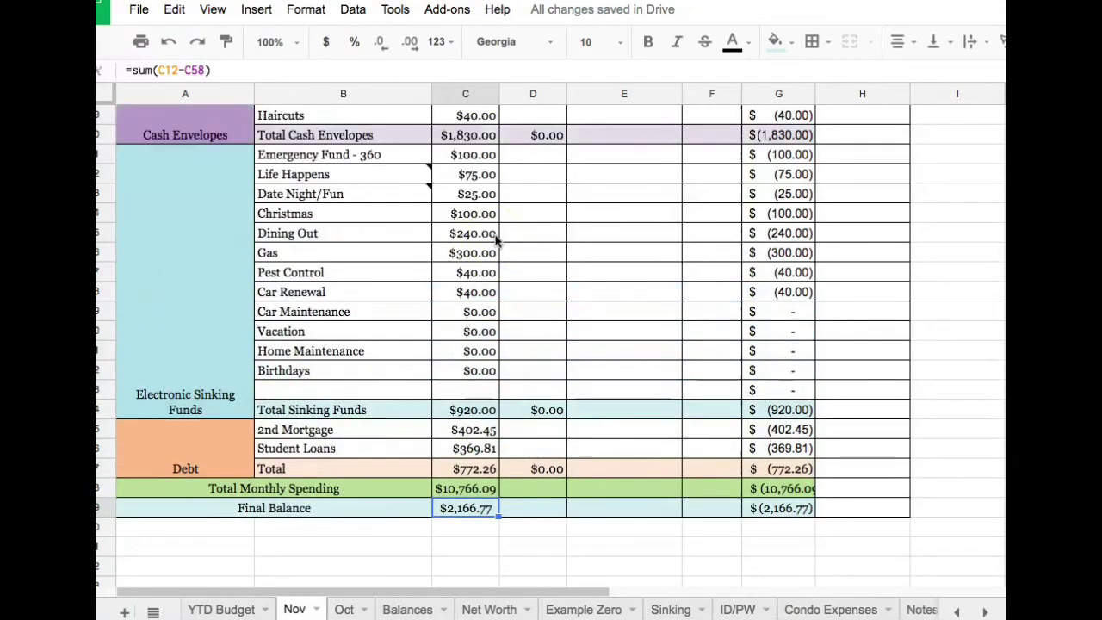
pyautogui.click(475, 217)
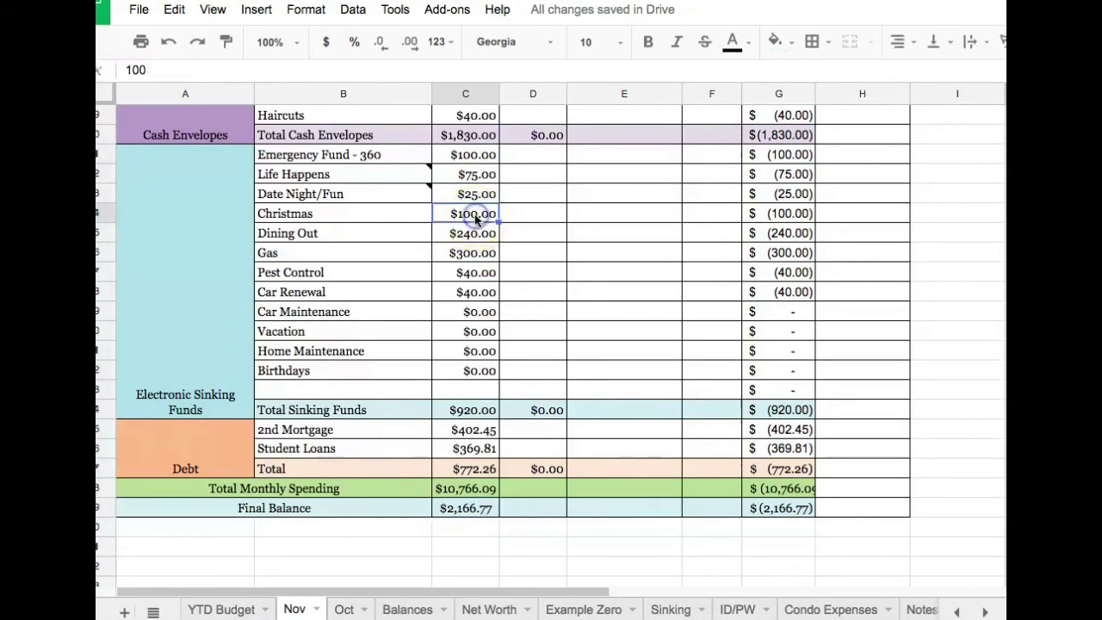
pyautogui.write('250.00')
pyautogui.press('Return')
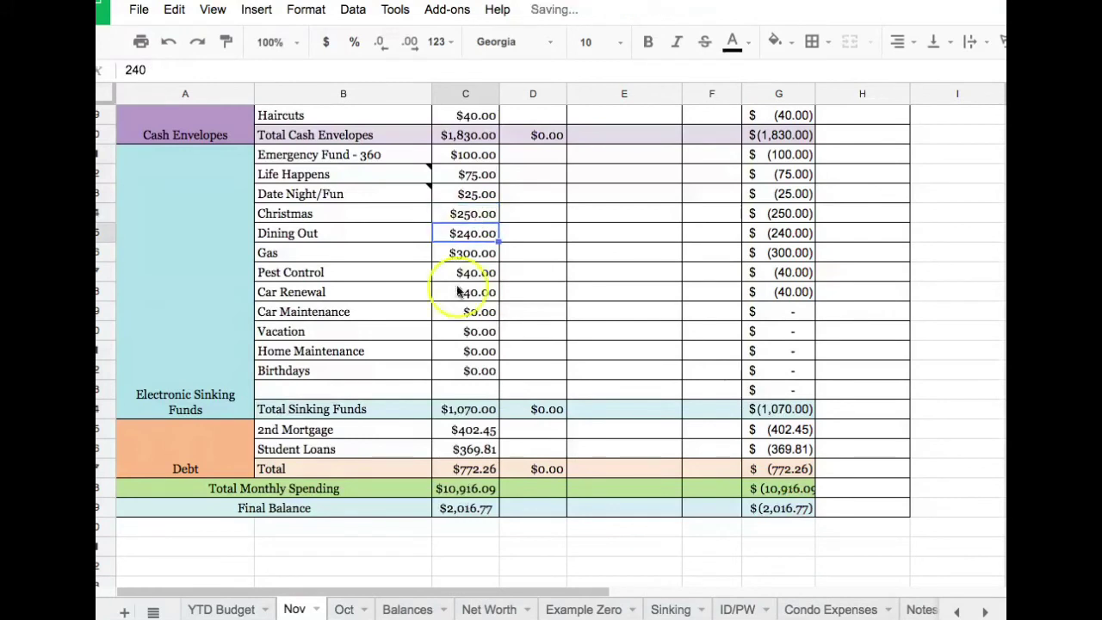
# Prefix a 2 to the 2nd Mortgage amount, making it $2,402.45 and the Debt total $2,772.26.
pyautogui.click(465, 430)
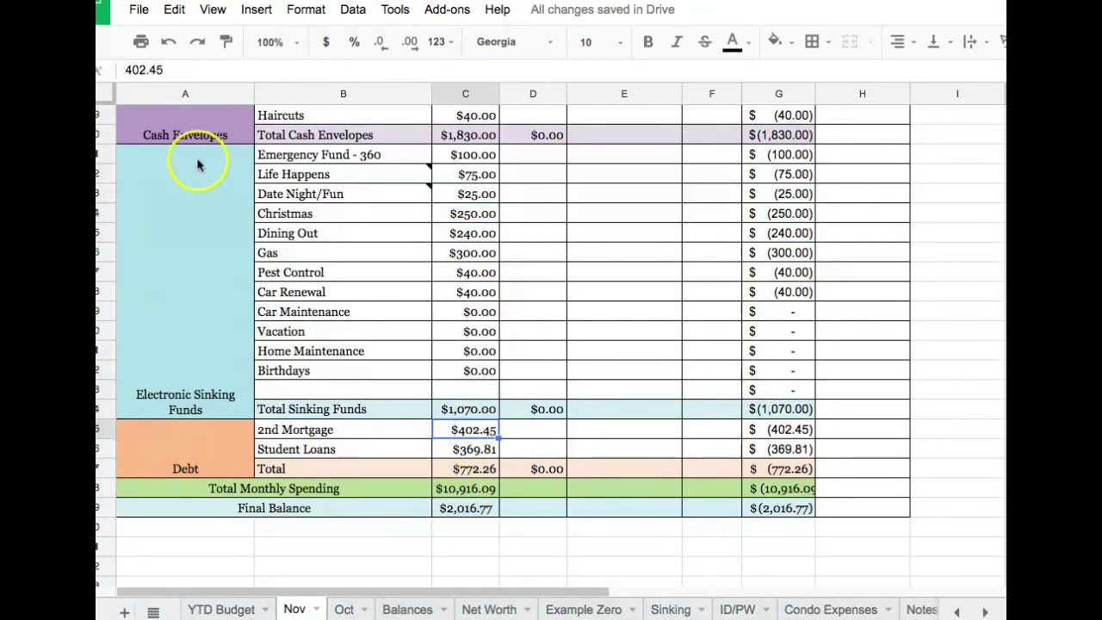
pyautogui.click(124, 69)
pyautogui.write('2')
pyautogui.press('Return')
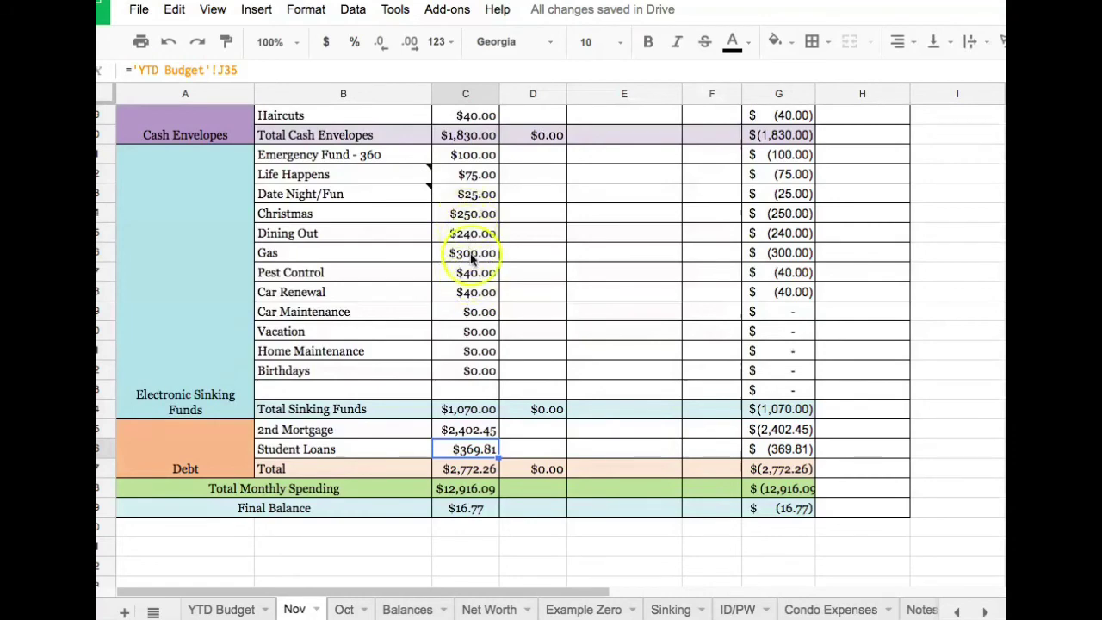
# Replace the Birthdays $0.00 sinking-fund amount with an empty cell.
pyautogui.scroll(3, 472, 277)
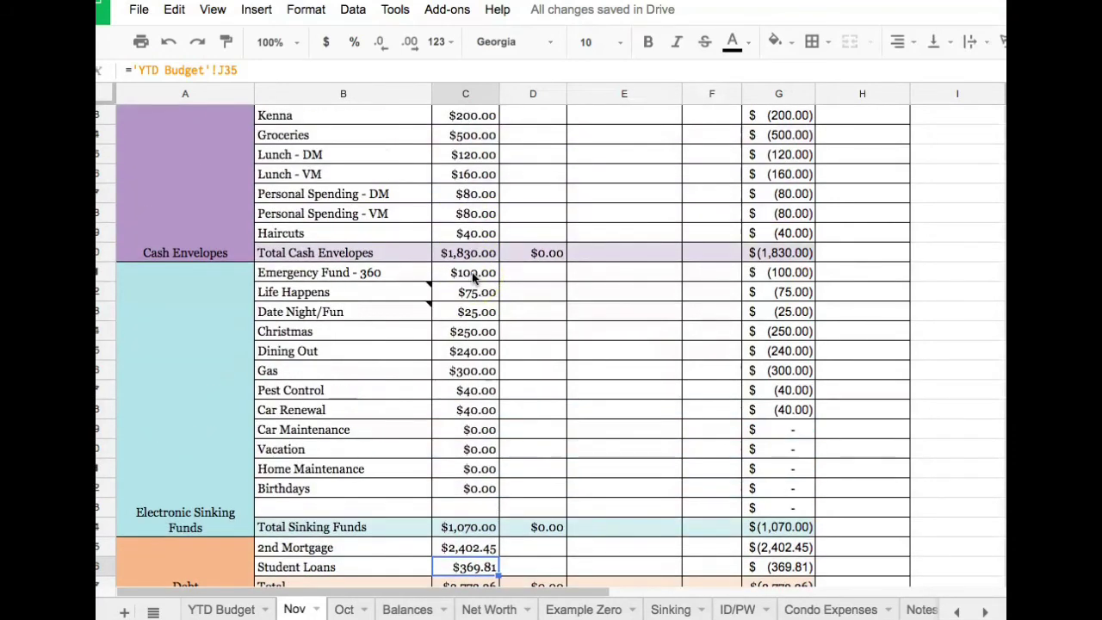
pyautogui.scroll(6, 472, 273)
pyautogui.scroll(-4, 472, 273)
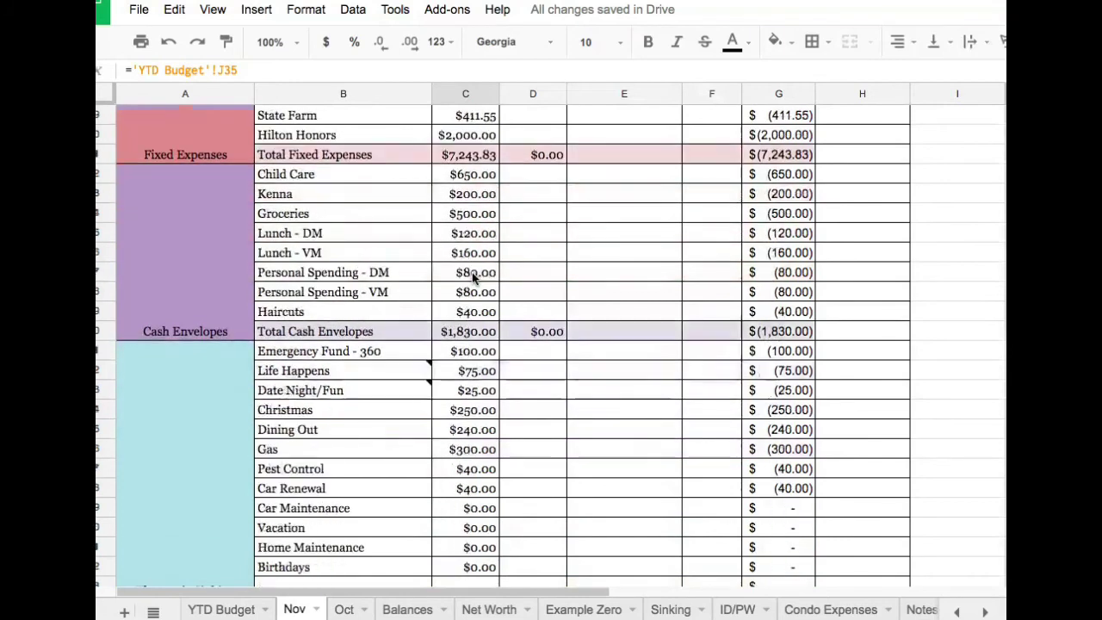
pyautogui.scroll(-4, 472, 272)
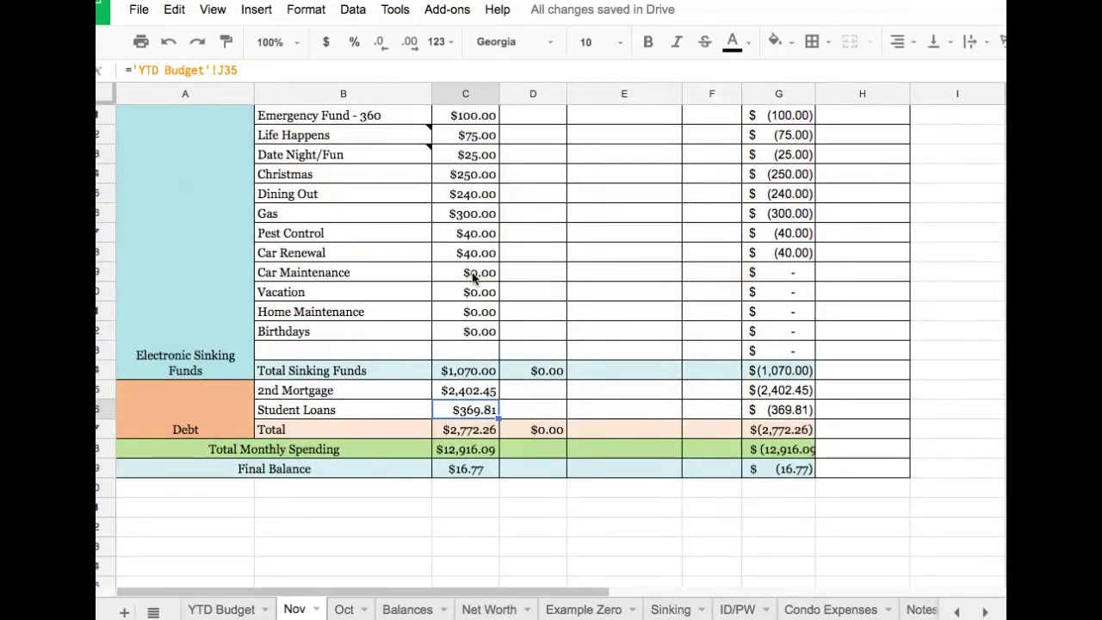
pyautogui.click(474, 335)
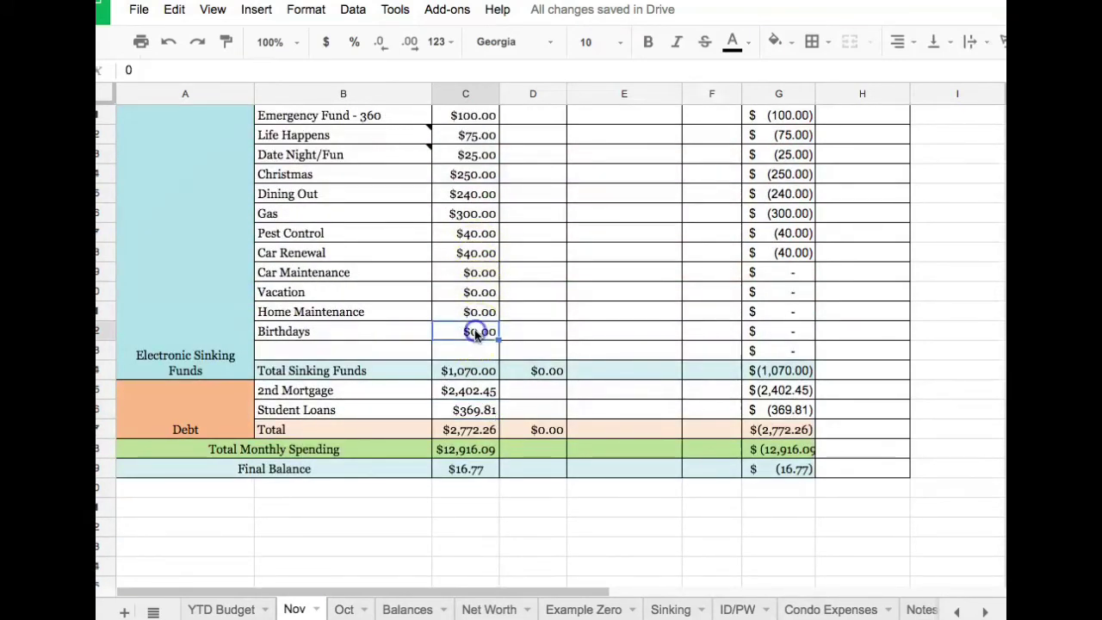
pyautogui.write('16')
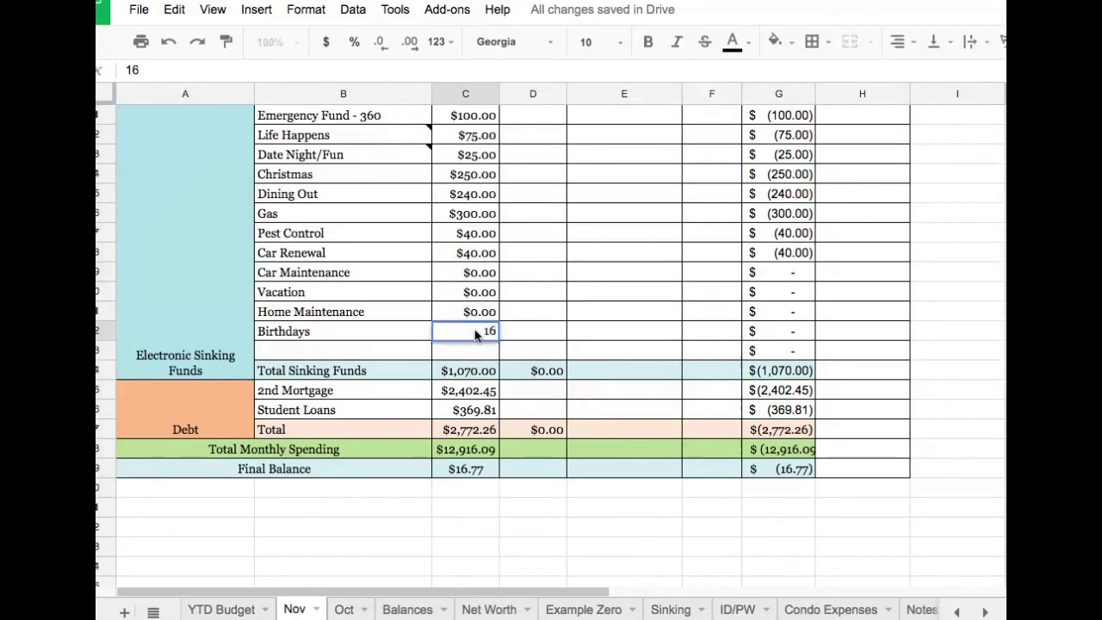
pyautogui.press('BackSpace')
# Set 2nd Mortgage to =2402.45+16.77 ($2,419.22) and confirm Final Balance reads $0.00.
pyautogui.click(478, 389)
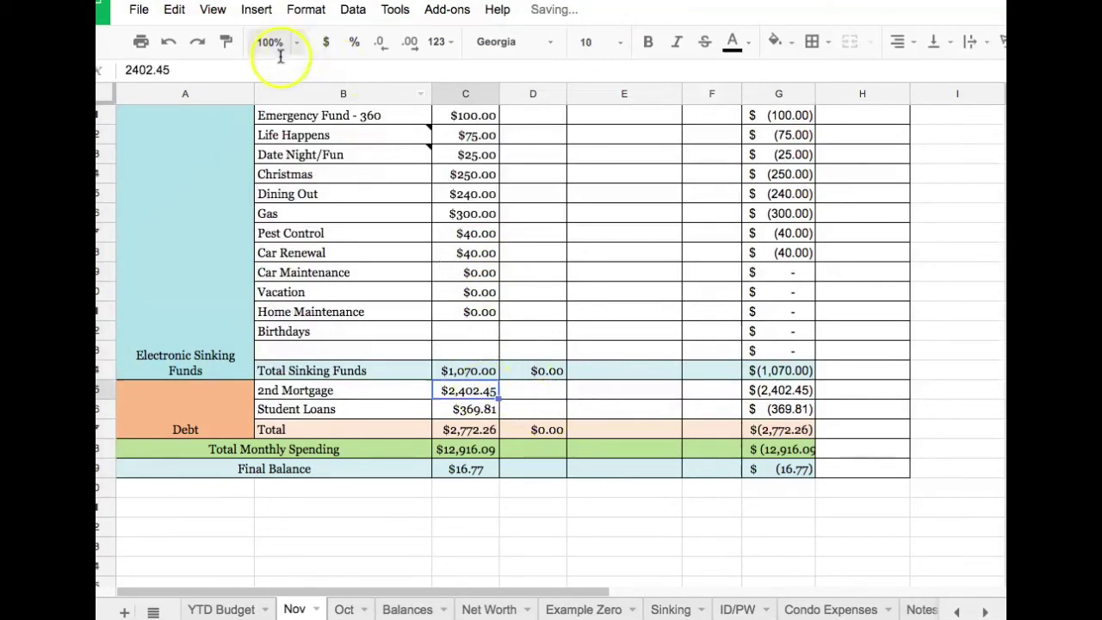
pyautogui.press('Return')
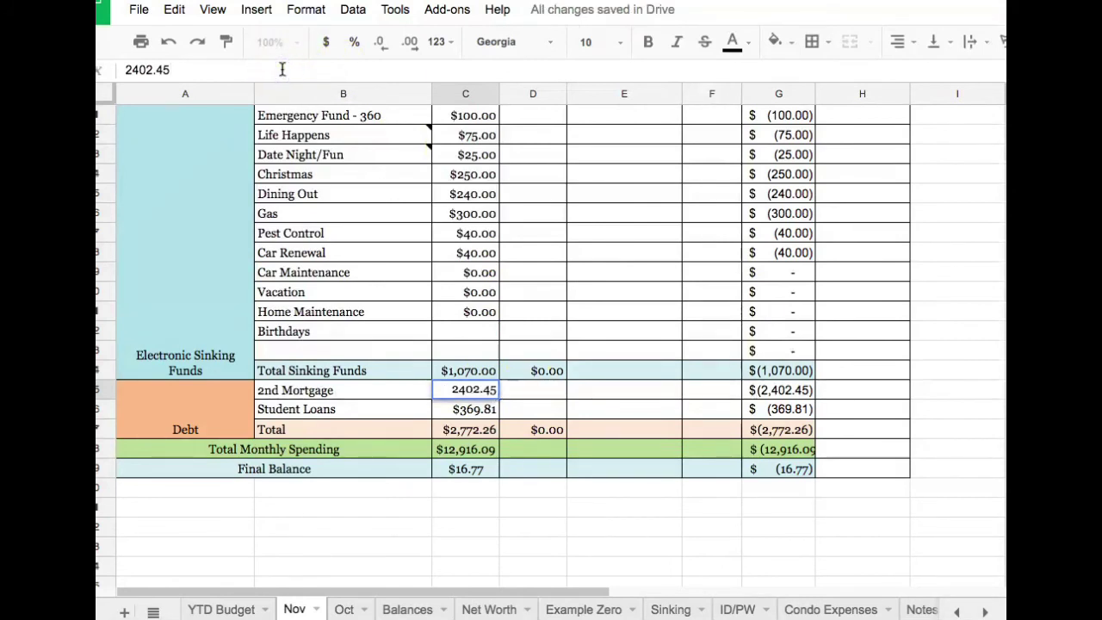
pyautogui.write('+16.77')
pyautogui.press('Return')
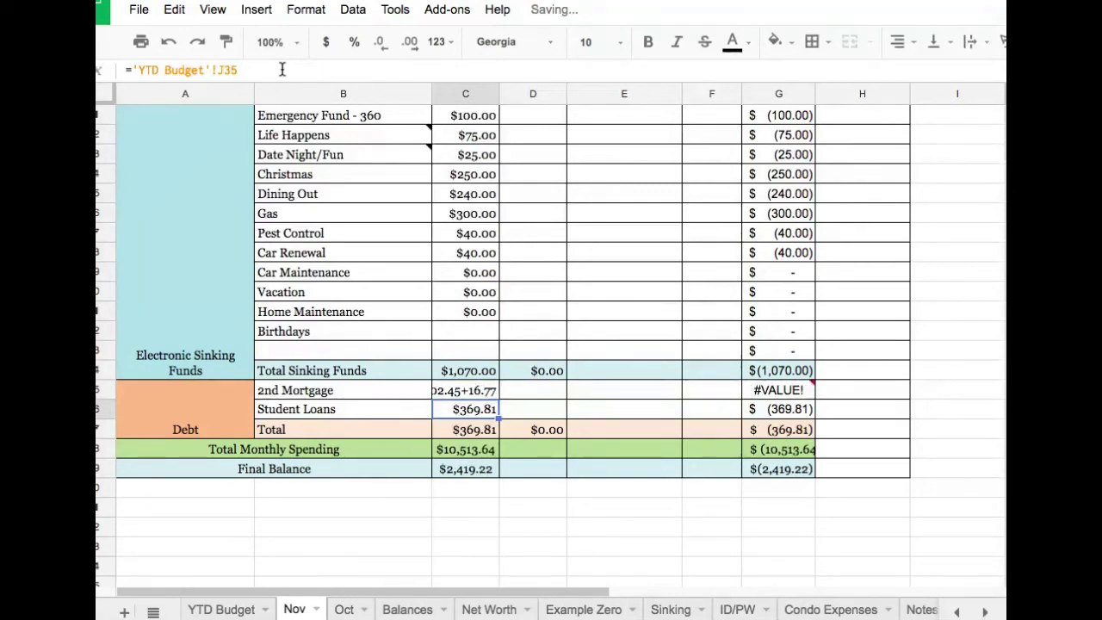
pyautogui.click(482, 390)
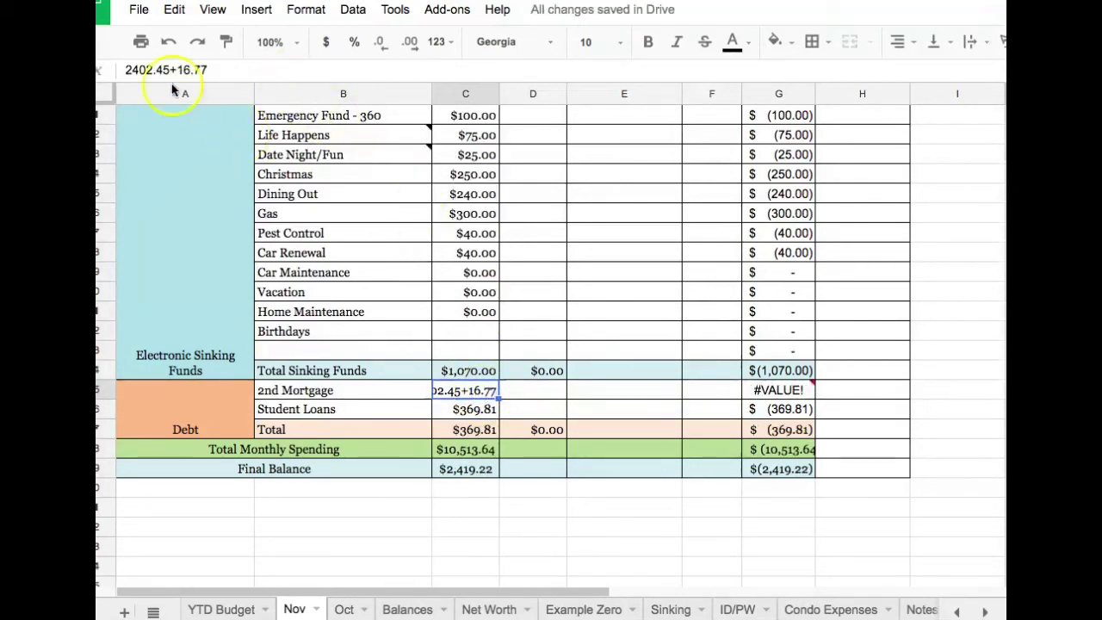
pyautogui.click(214, 69)
pyautogui.press('BackSpace')
pyautogui.press('BackSpace')
pyautogui.press('BackSpace')
pyautogui.press('BackSpace')
pyautogui.press('BackSpace')
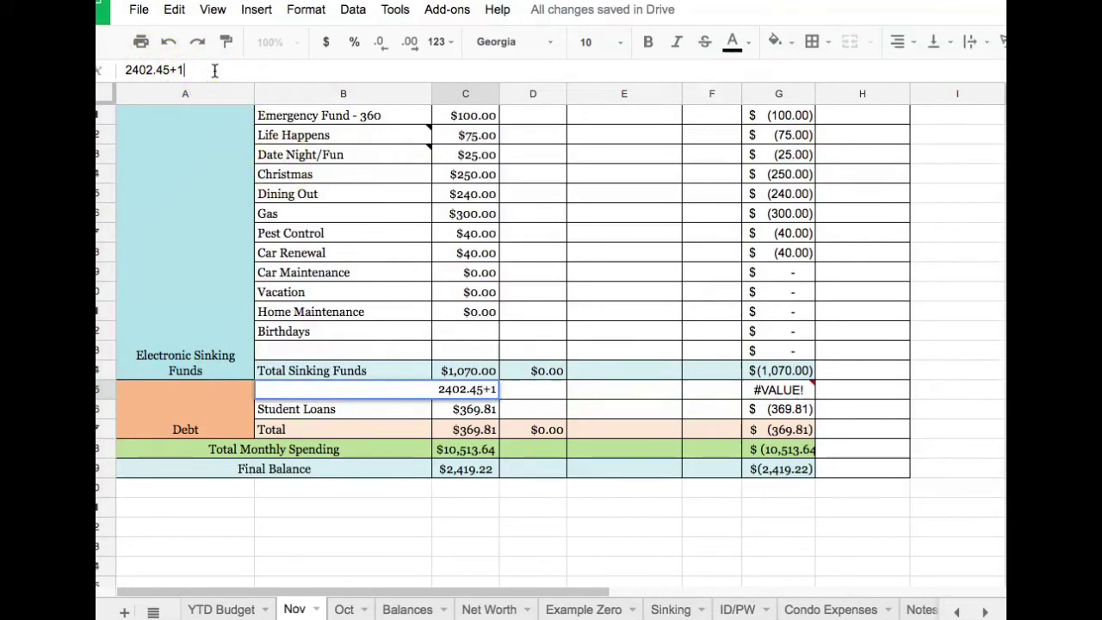
pyautogui.press('BackSpace')
pyautogui.press('BackSpace')
pyautogui.write('5')
pyautogui.write('=')
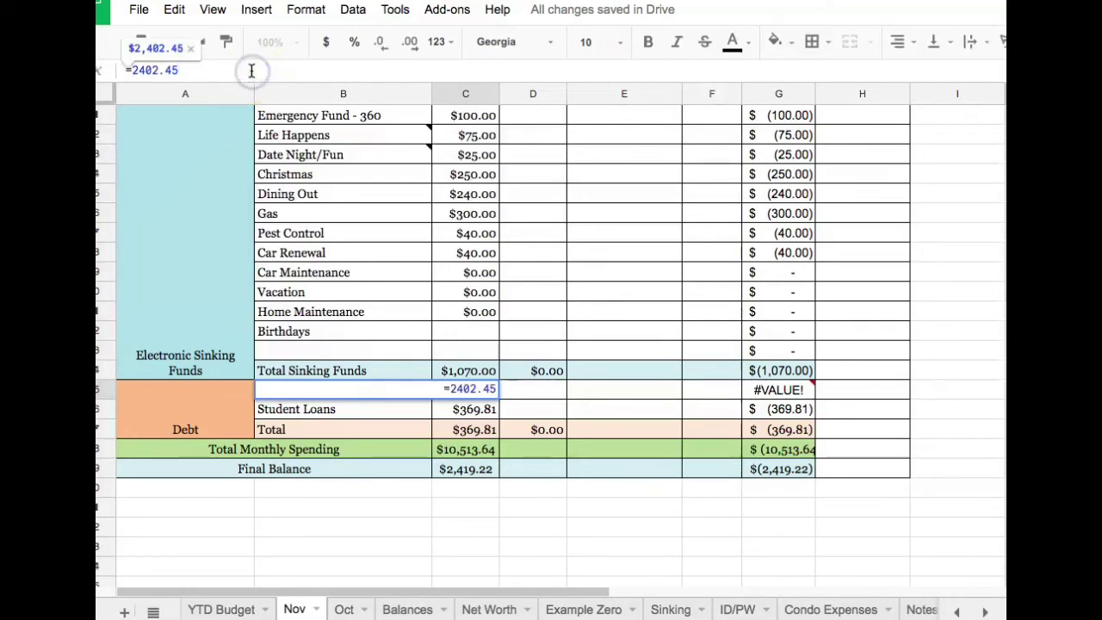
pyautogui.write('+')
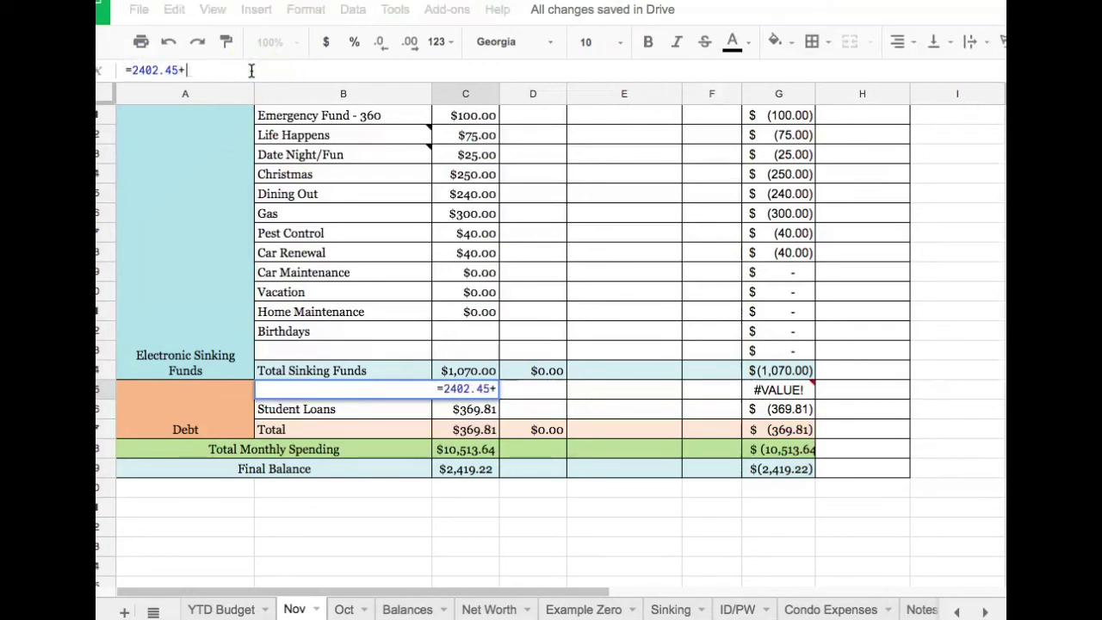
pyautogui.write('1')
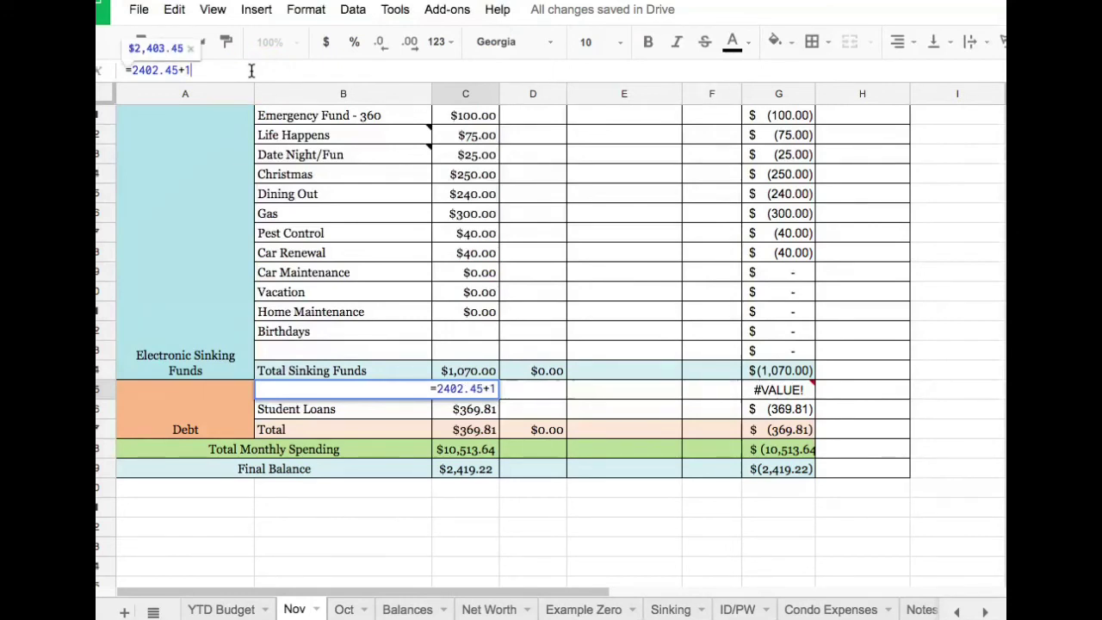
pyautogui.write('6.77')
pyautogui.press('Return')
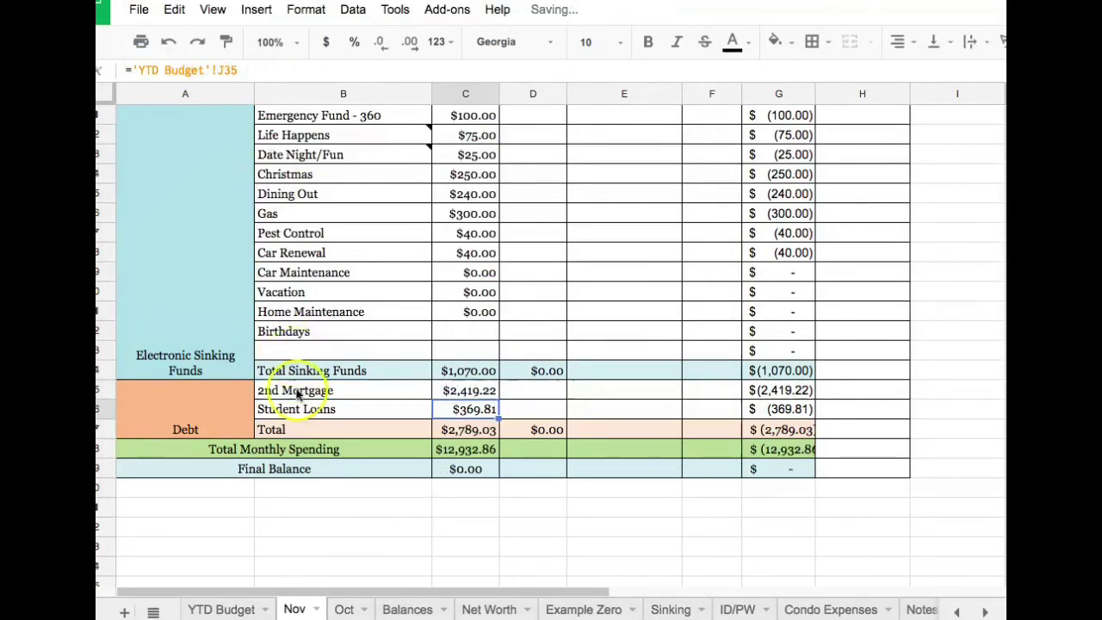
pyautogui.click(467, 469)
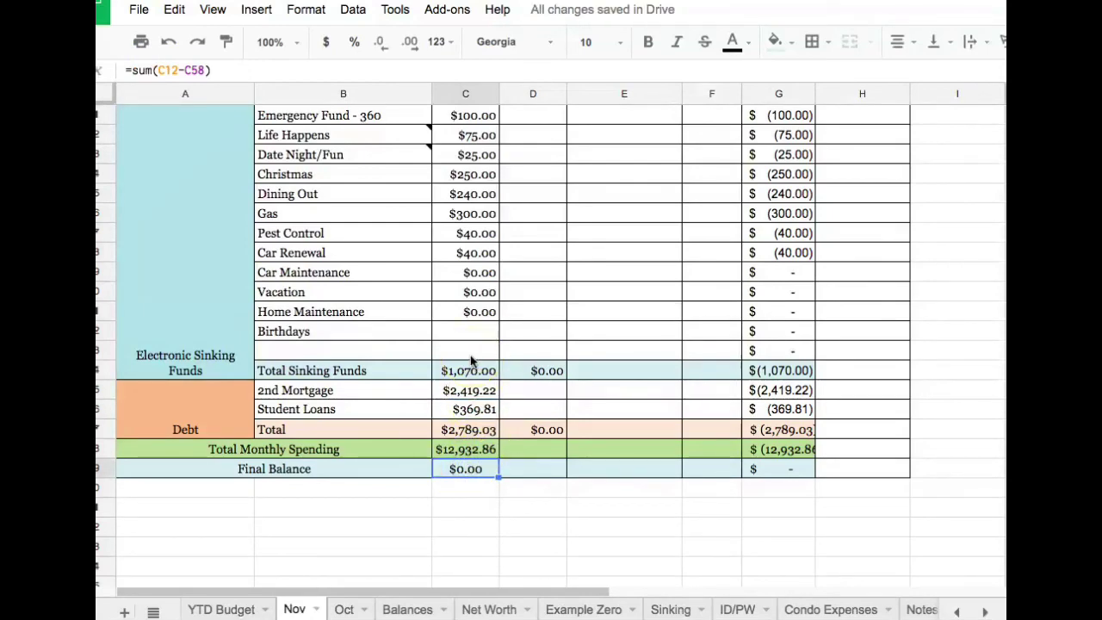
pyautogui.scroll(10, 470, 362)
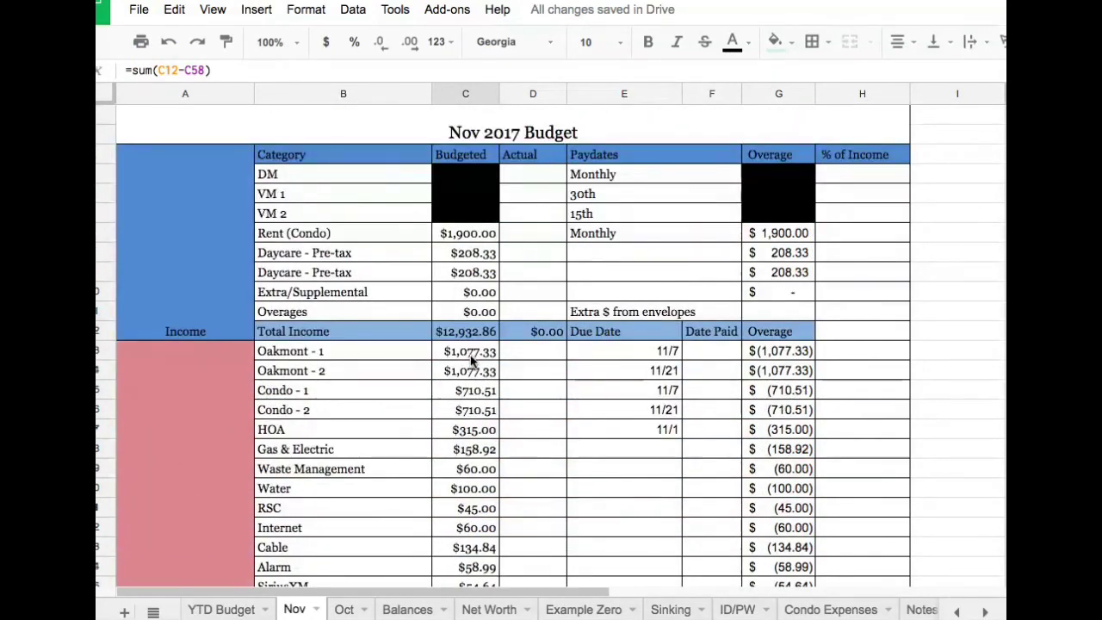
pyautogui.scroll(-5, 471, 361)
pyautogui.scroll(-1, 471, 361)
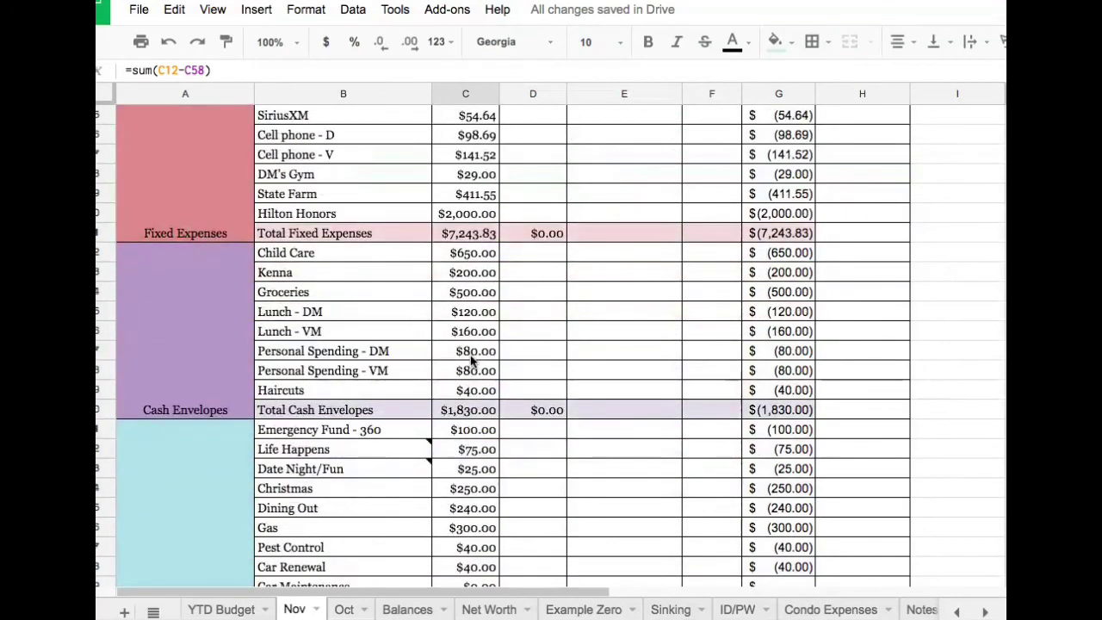
# Review the Balances debt payoff table: Total Debts 606,547.27, 30,477.02 paid off to date.
pyautogui.click(407, 610)
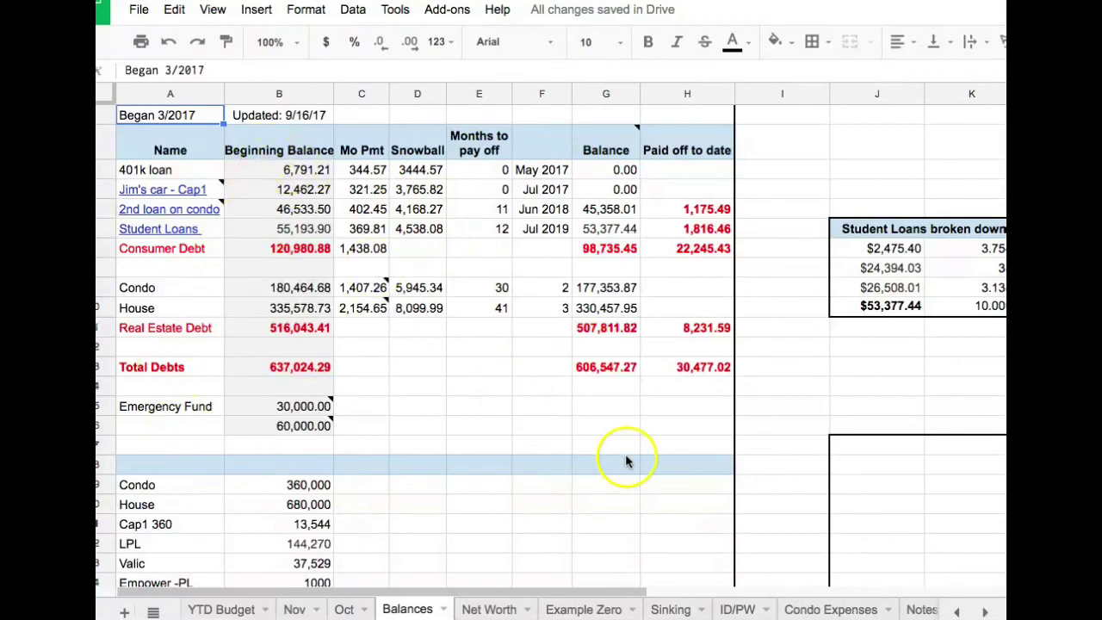
pyautogui.scroll(-5, 626, 462)
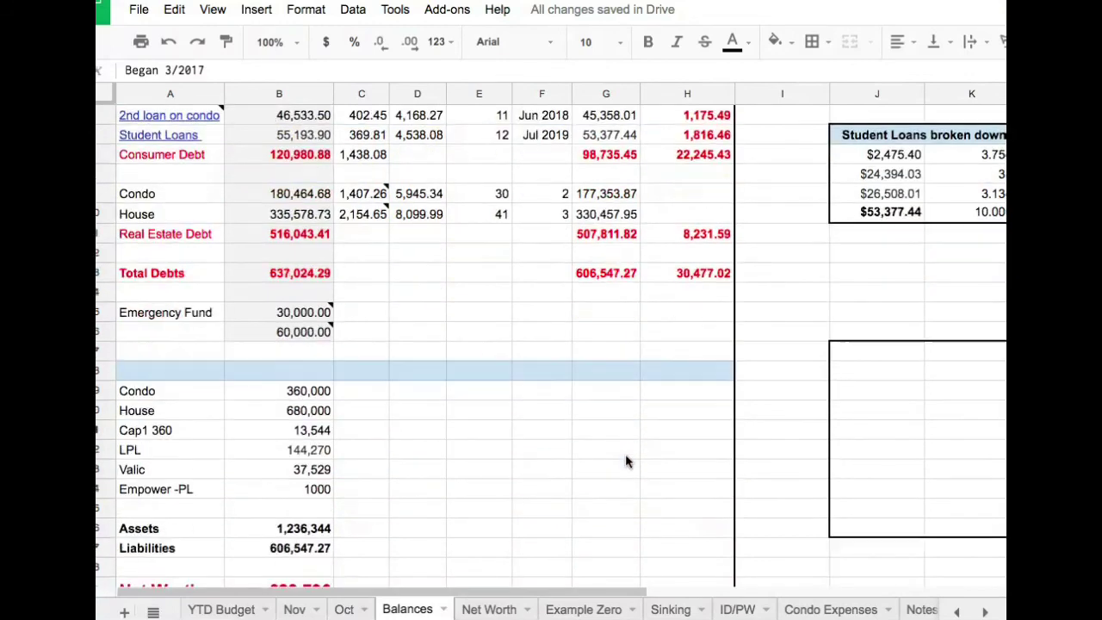
pyautogui.scroll(5, 626, 462)
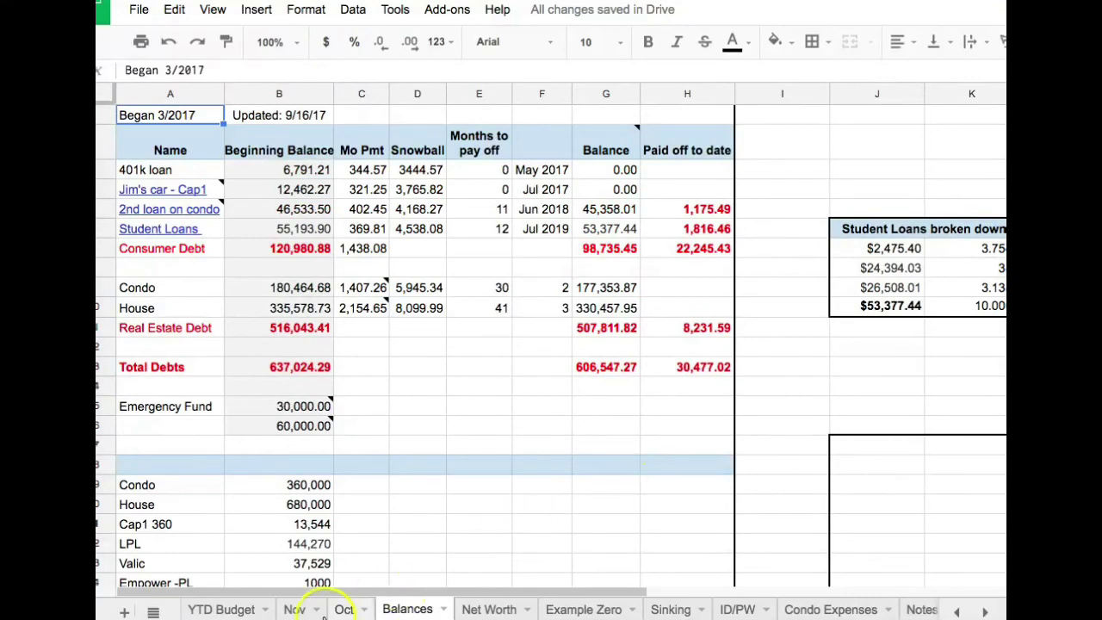
# Return to the top of the Nov 2017 Budget, showing Total Income $12,932.86.
pyautogui.click(297, 610)
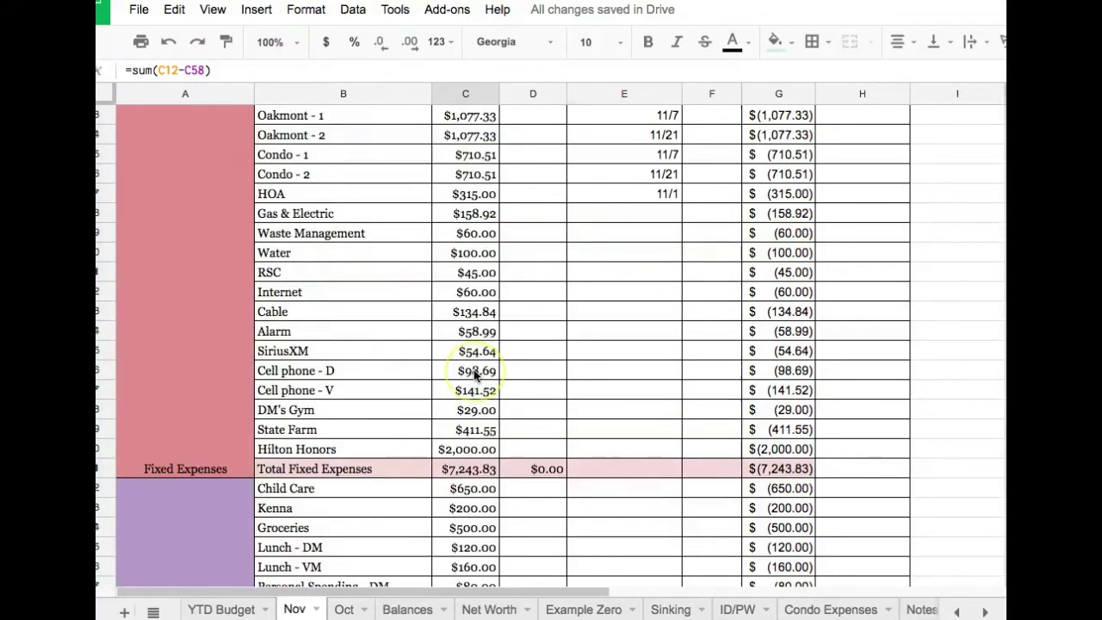
pyautogui.scroll(5, 474, 374)
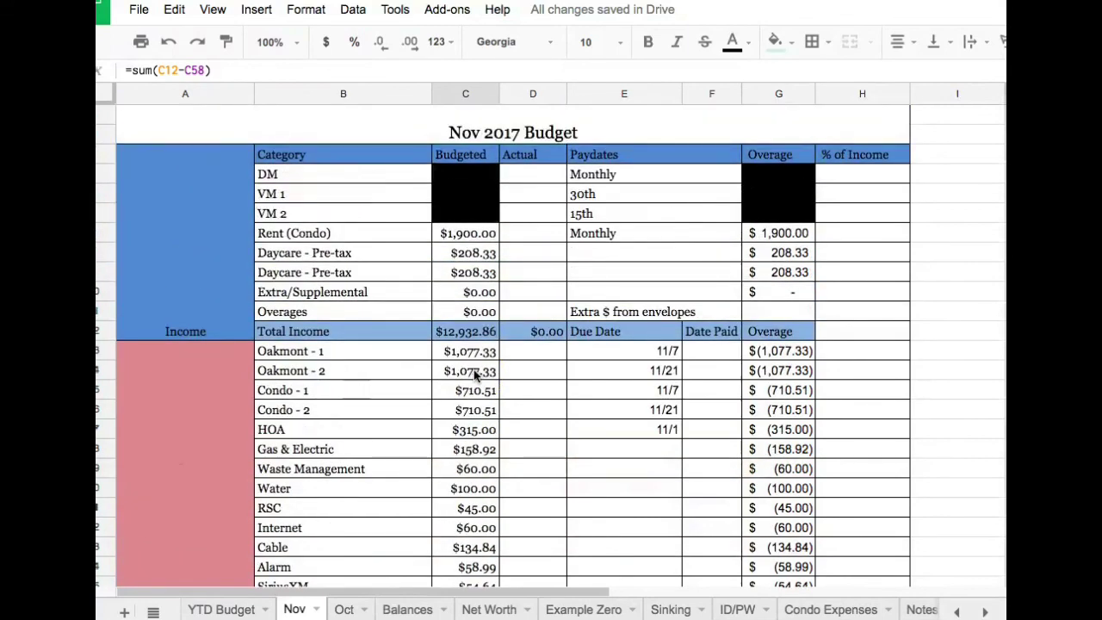